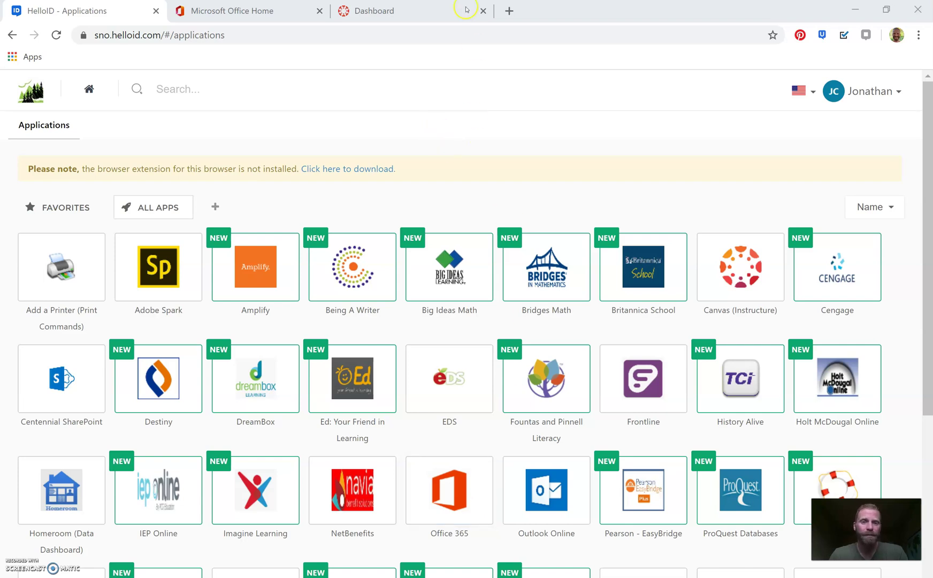
Go from the Dashboard to the All Courses page listing every enrolled course
{"action": "left_click", "coordinate": [427, 18]}
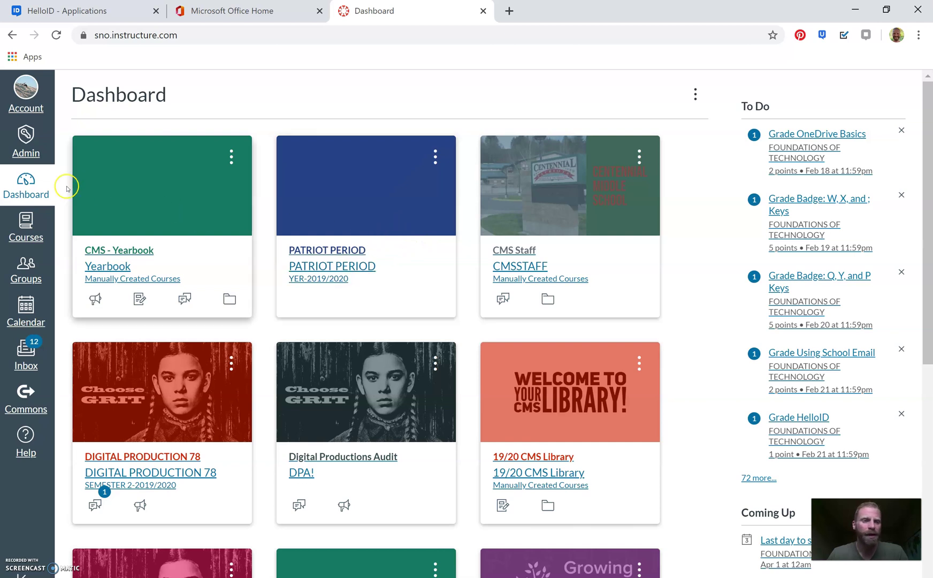
{"action": "left_click", "coordinate": [34, 222]}
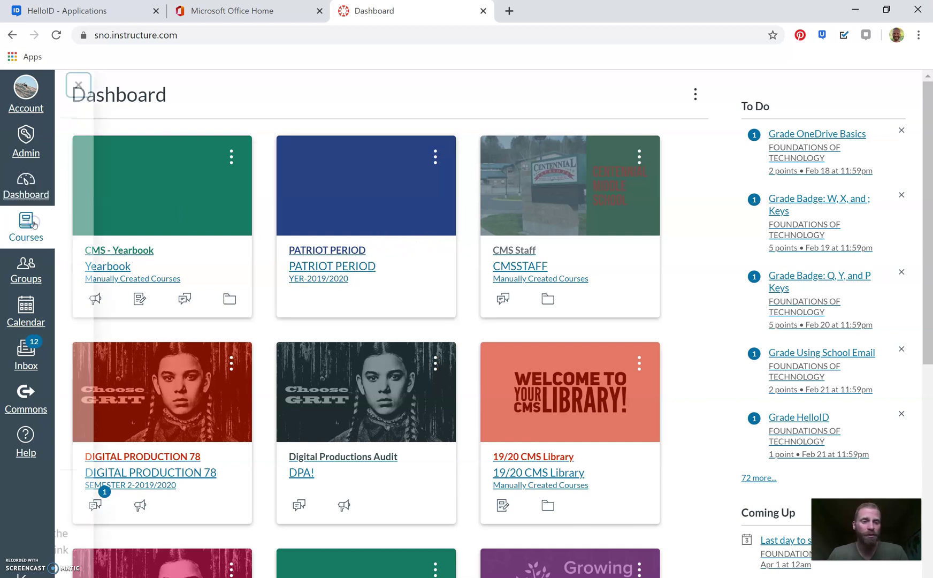
{"action": "left_click", "coordinate": [107, 492]}
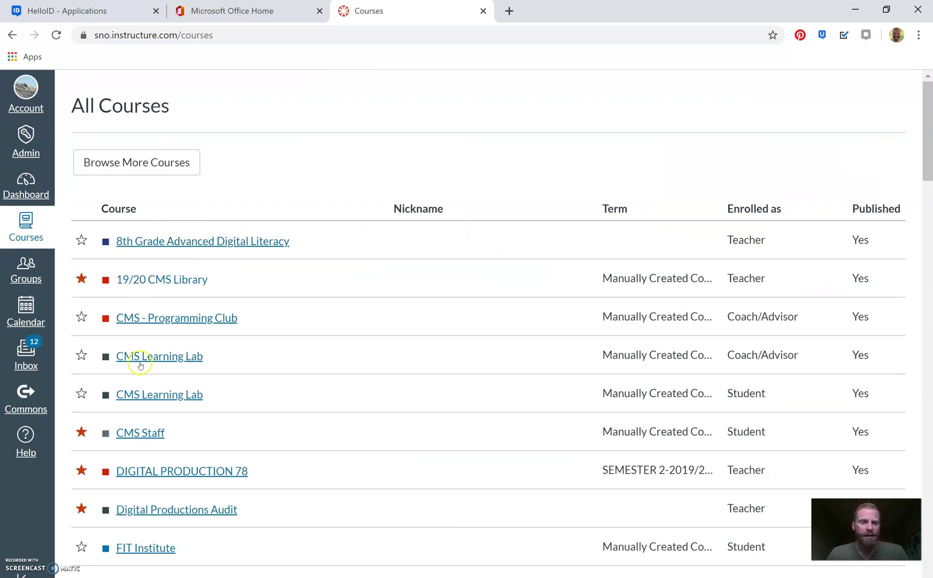
Review the two Foundations of Technology entries in All Courses, then return to the Dashboard
{"action": "scroll", "coordinate": [649, 402], "scroll_direction": "down", "scroll_amount": 3}
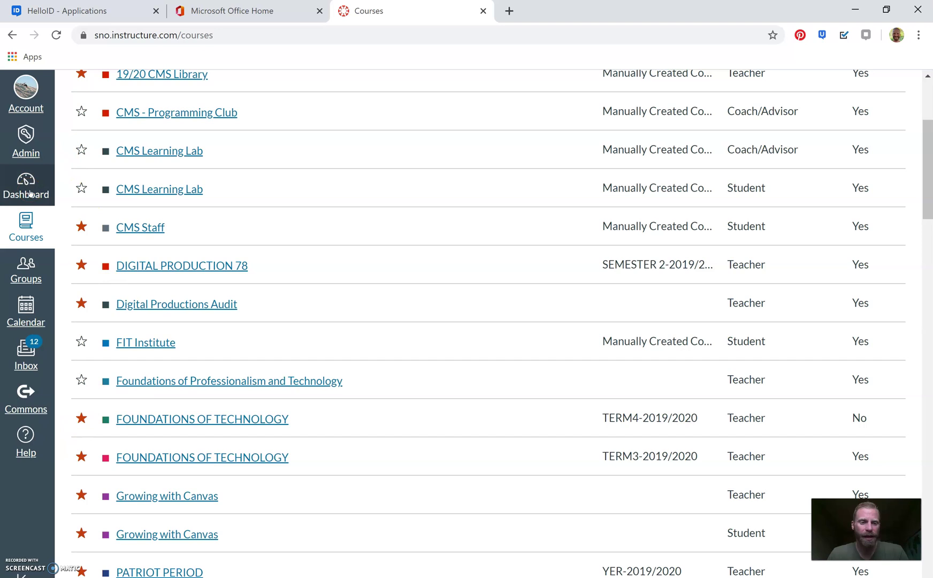
{"action": "left_click", "coordinate": [130, 445]}
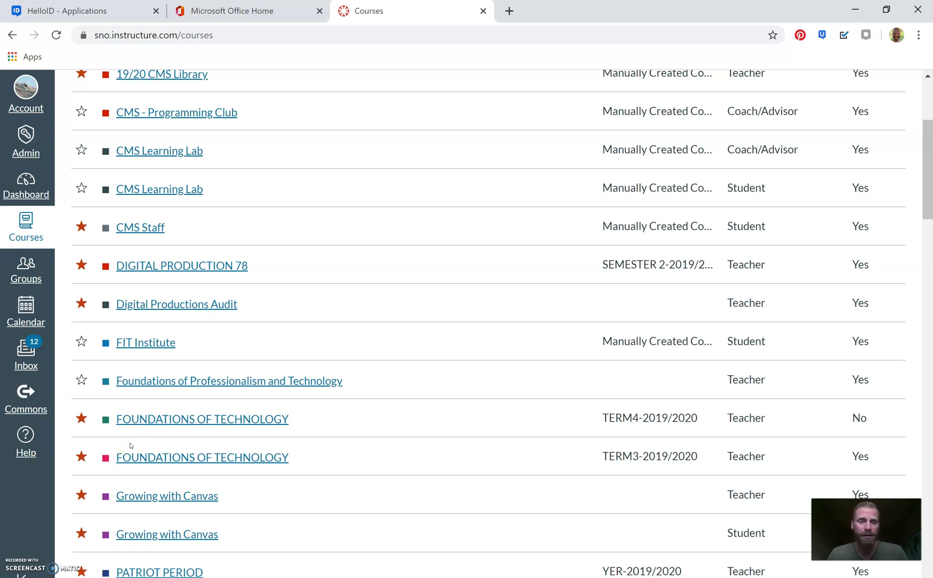
{"action": "left_click", "coordinate": [128, 448]}
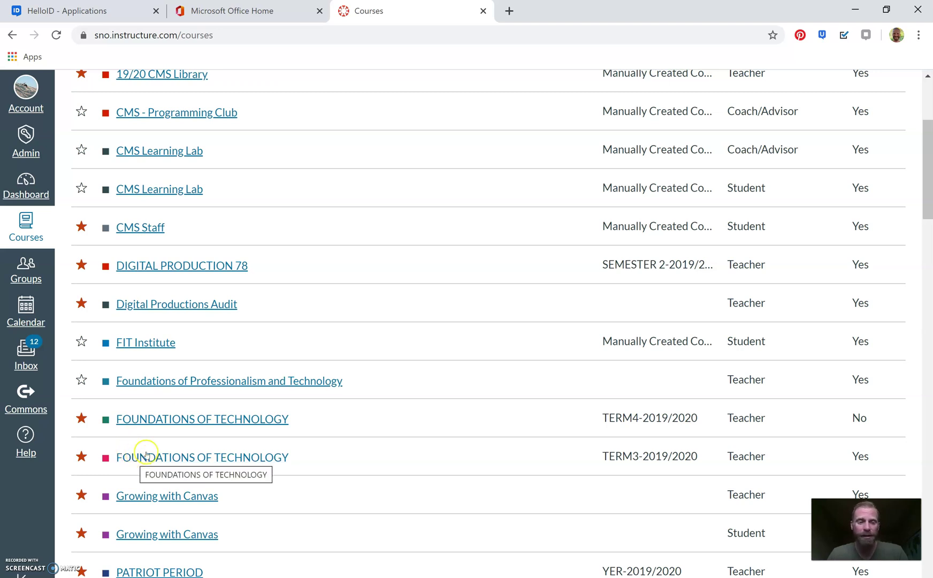
{"action": "left_click", "coordinate": [171, 468]}
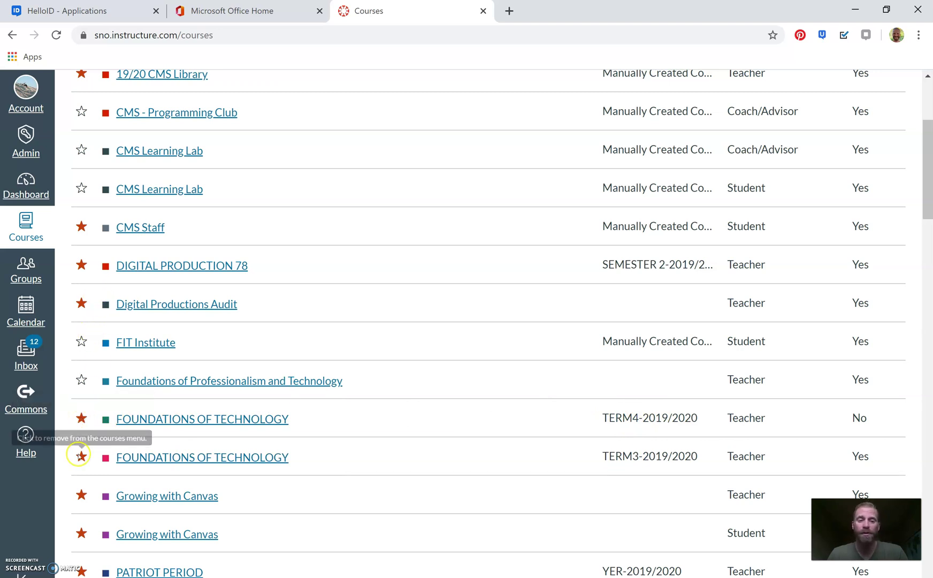
{"action": "left_click", "coordinate": [39, 188]}
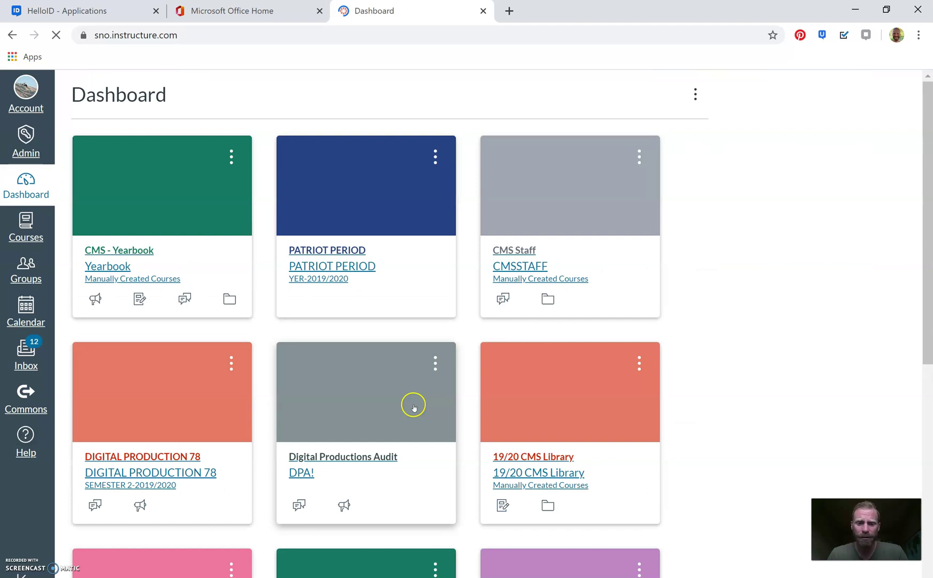
Open the TERM4 Foundations of Technology course and bring up its Choose Home Page dialog
{"action": "scroll", "coordinate": [413, 407], "scroll_direction": "down", "scroll_amount": 5}
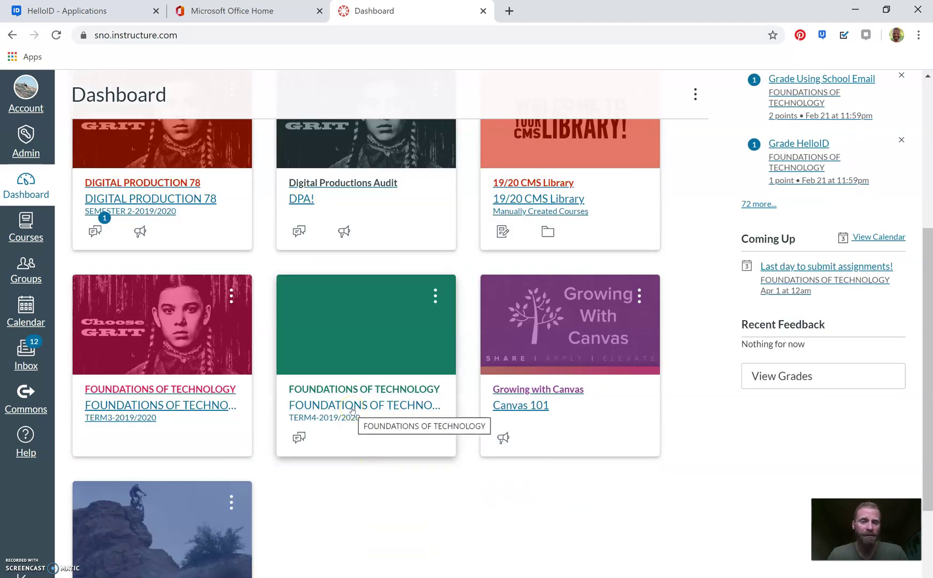
{"action": "left_click", "coordinate": [352, 409]}
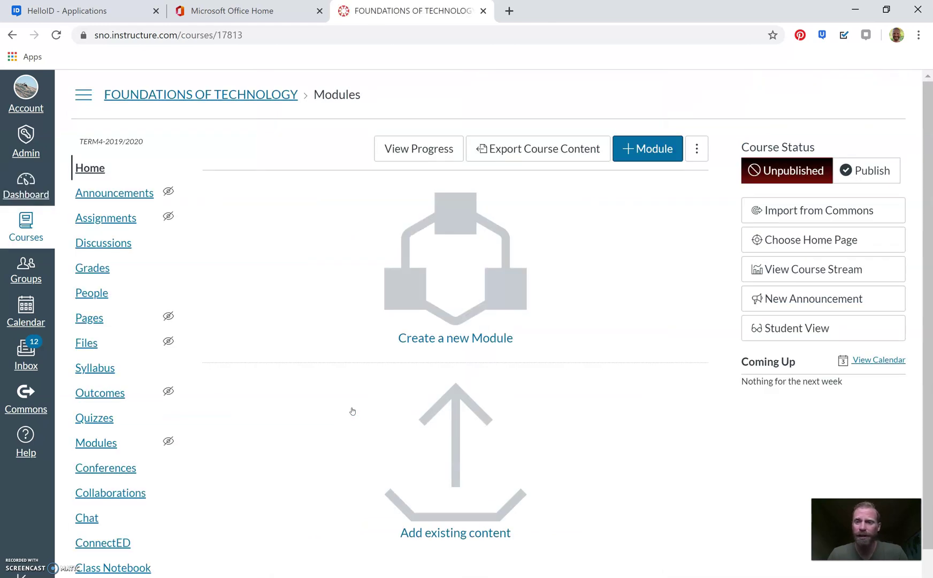
{"action": "left_click", "coordinate": [347, 411]}
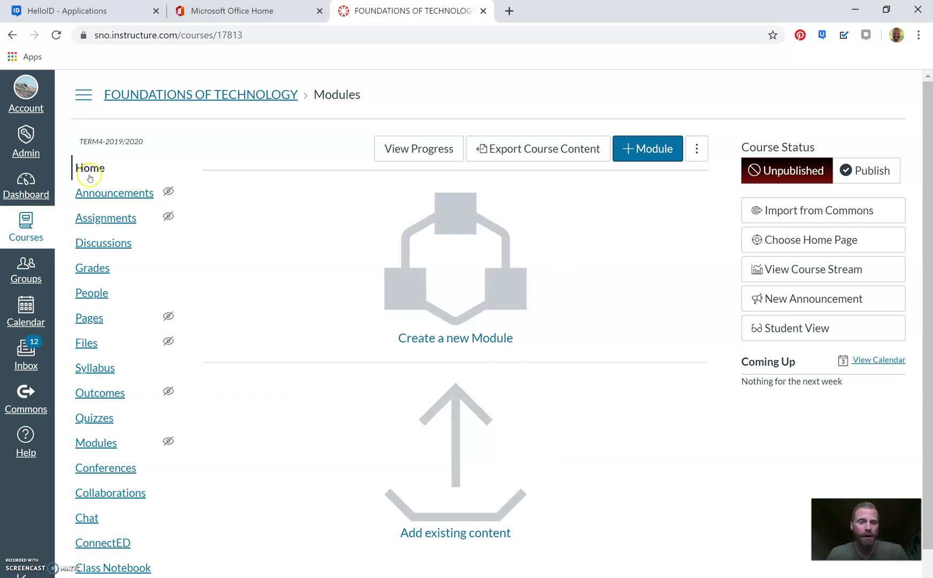
{"action": "left_click", "coordinate": [817, 242]}
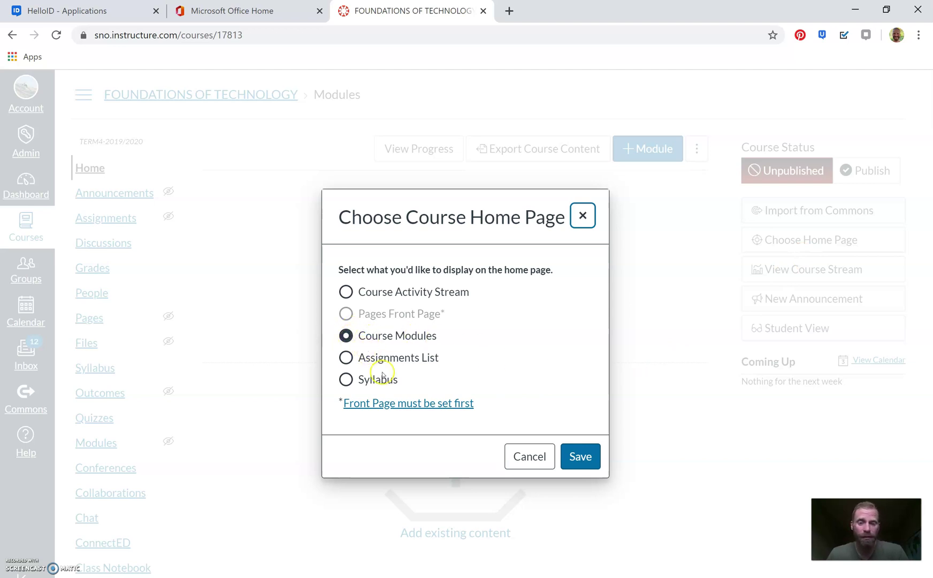
Save Course Modules as the course home page and go to the course's Modules page
{"action": "left_click", "coordinate": [584, 461]}
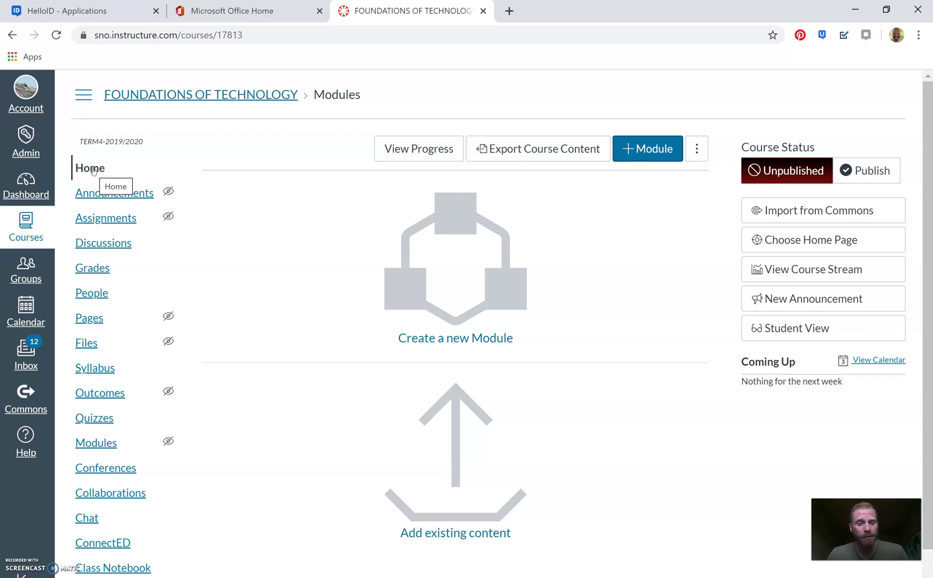
{"action": "left_click", "coordinate": [99, 443]}
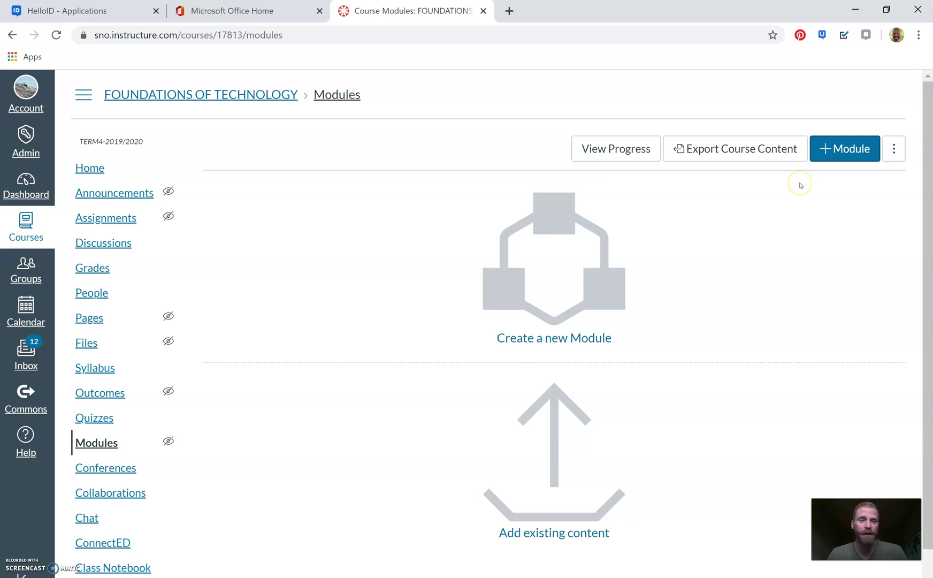
Add a new module named 'Choice Boards' to the course
{"action": "left_click", "coordinate": [856, 147]}
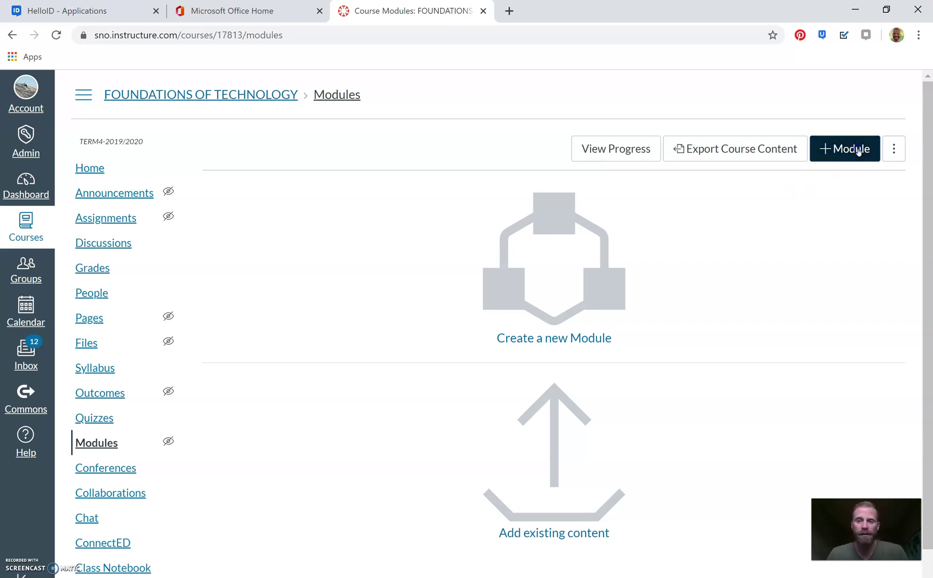
{"action": "left_click", "coordinate": [449, 274]}
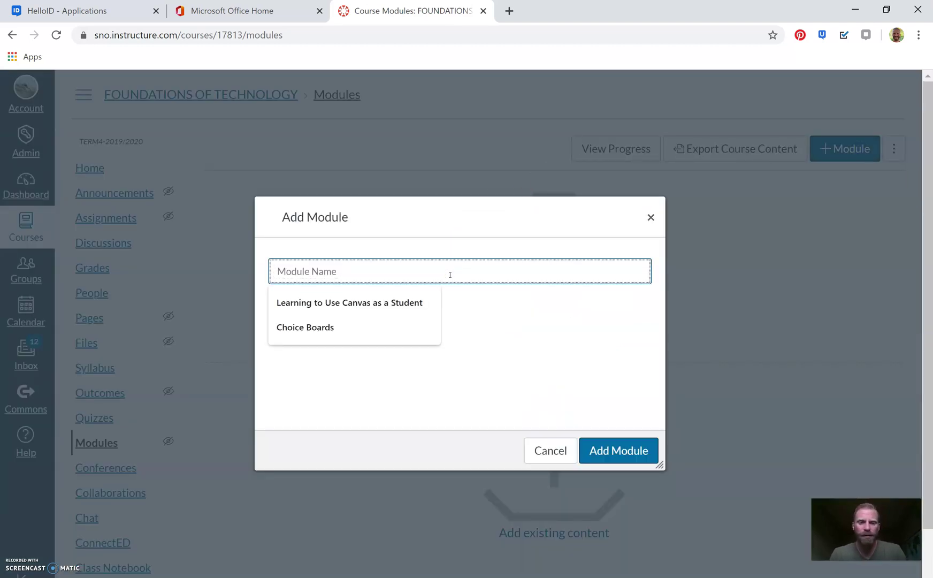
{"action": "key", "text": "Down"}
{"action": "key", "text": "Down"}
{"action": "key", "text": "Return"}
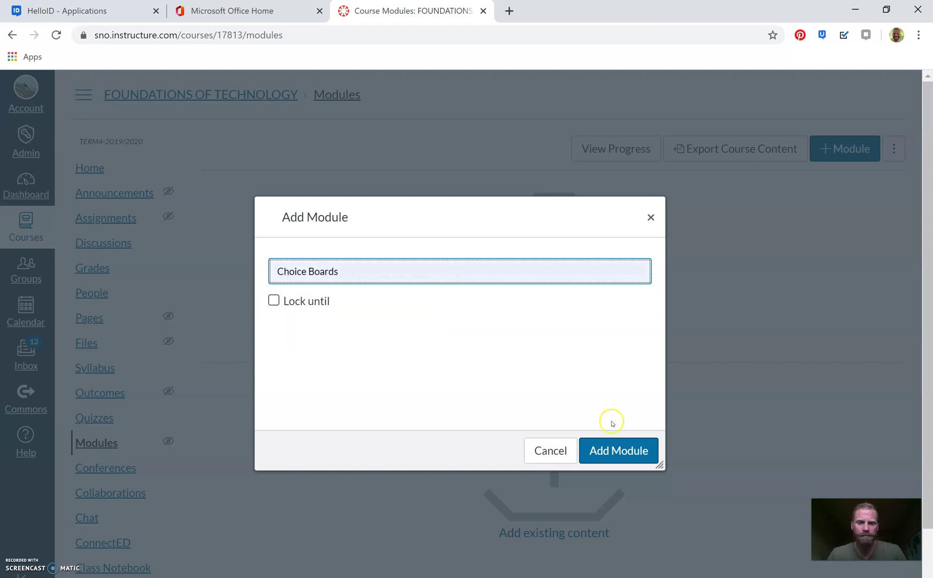
{"action": "left_click", "coordinate": [617, 451]}
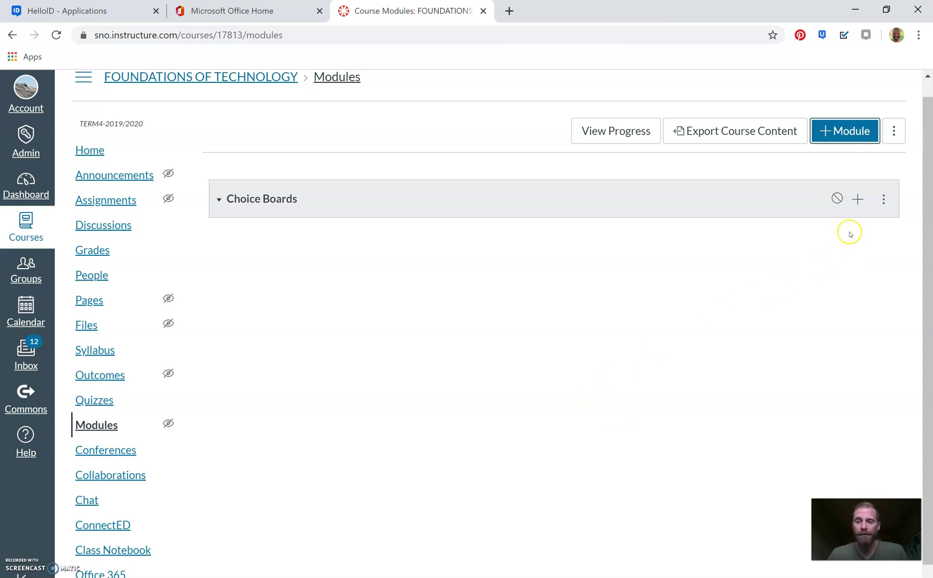
Publish the Choice Boards module and start adding an External URL item to it
{"action": "left_click", "coordinate": [836, 199]}
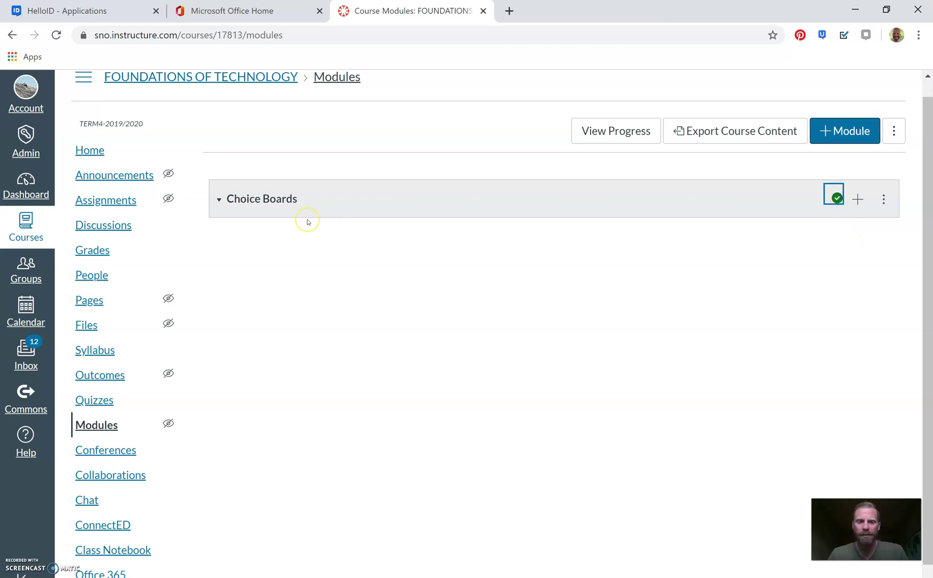
{"action": "left_click", "coordinate": [857, 199]}
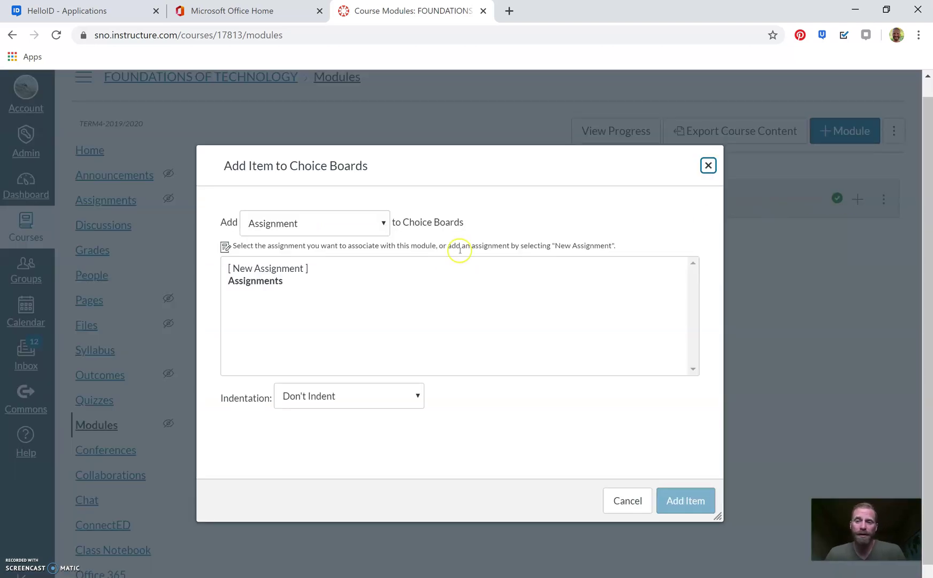
{"action": "left_click", "coordinate": [317, 233]}
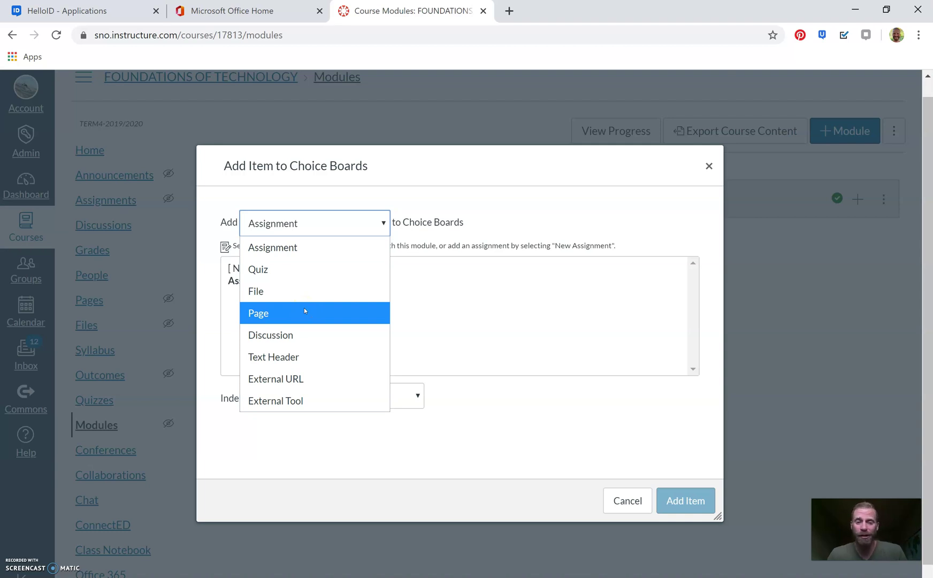
{"action": "left_click", "coordinate": [296, 379]}
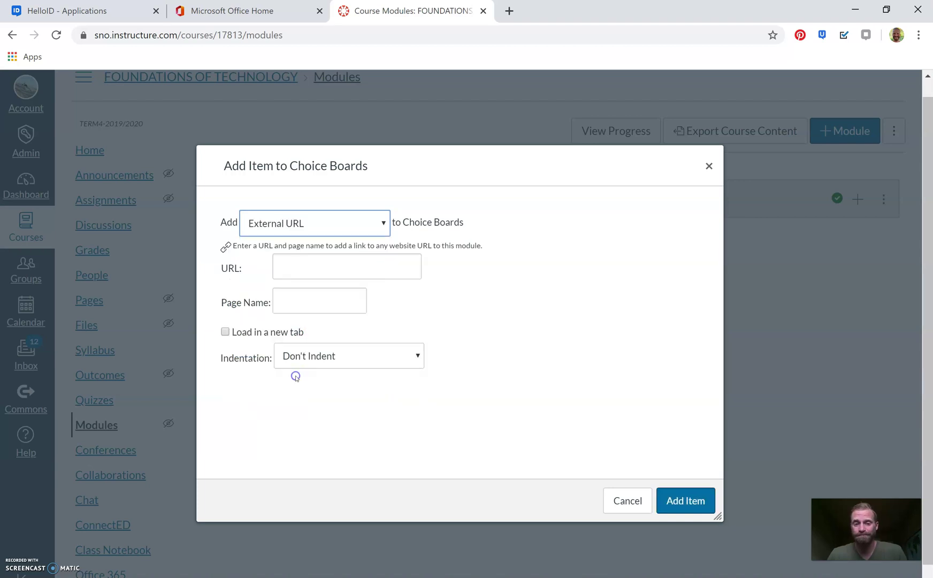
Name the external link 'Choice Board March 31', leaving its URL blank for now
{"action": "left_click", "coordinate": [292, 313]}
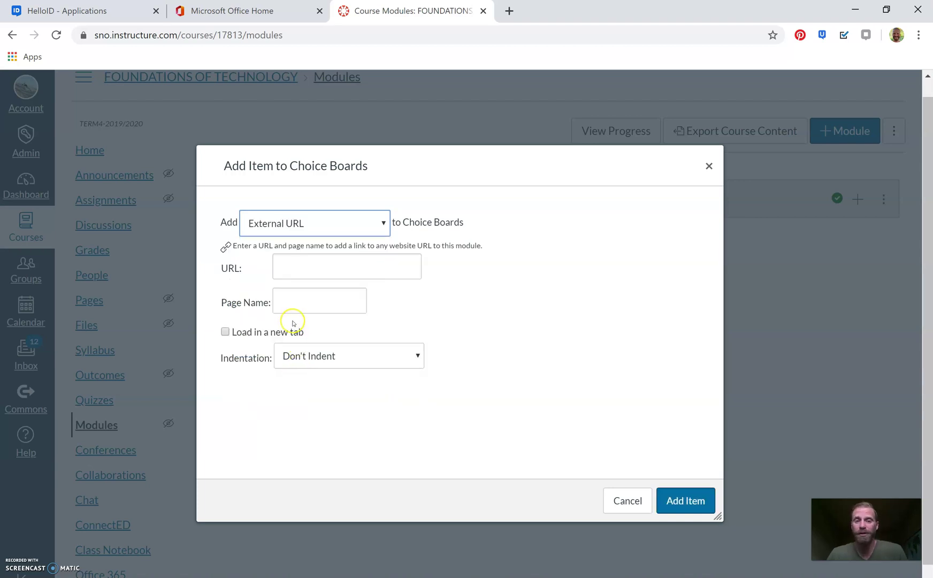
{"action": "left_click", "coordinate": [293, 307]}
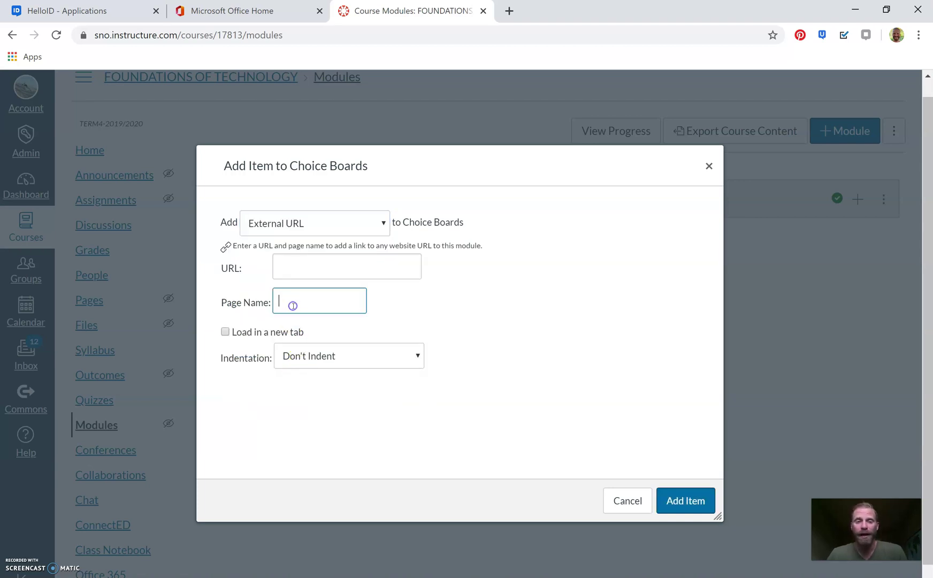
{"action": "type", "text": "Choice Board March 31"}
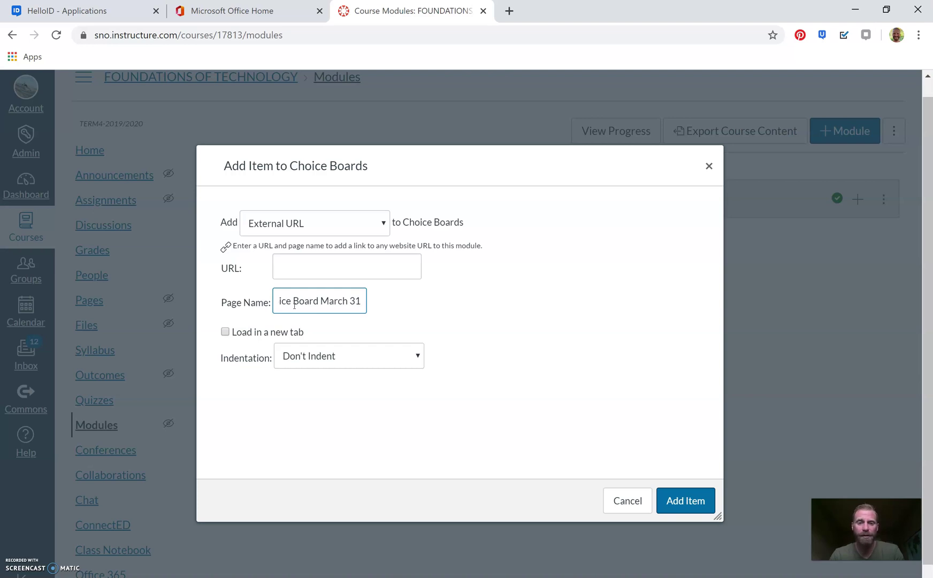
{"action": "left_click", "coordinate": [358, 277]}
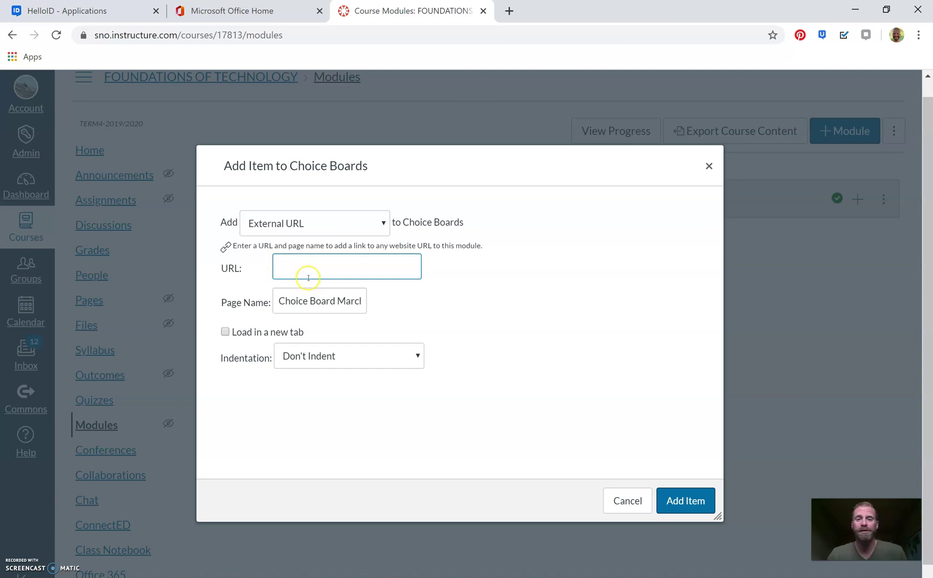
{"action": "left_click", "coordinate": [225, 13]}
Open OneDrive in a new tab from the Office 365 home page
{"action": "left_click", "coordinate": [72, 9]}
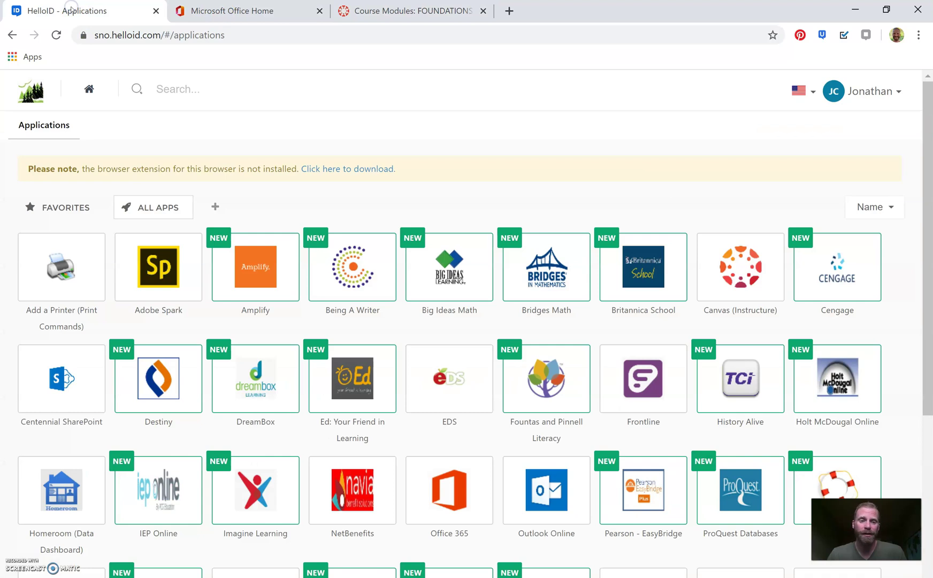
{"action": "left_click", "coordinate": [240, 12]}
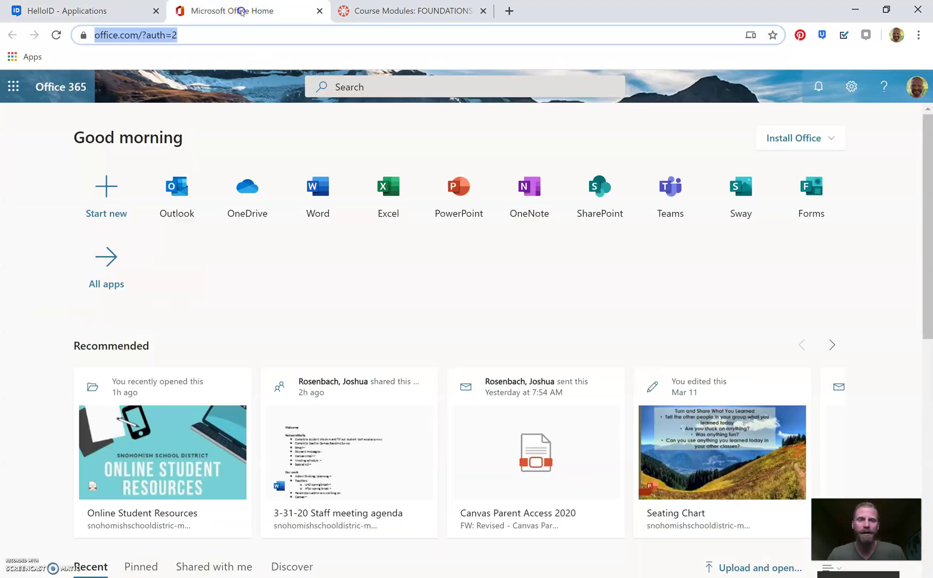
{"action": "left_click", "coordinate": [249, 203]}
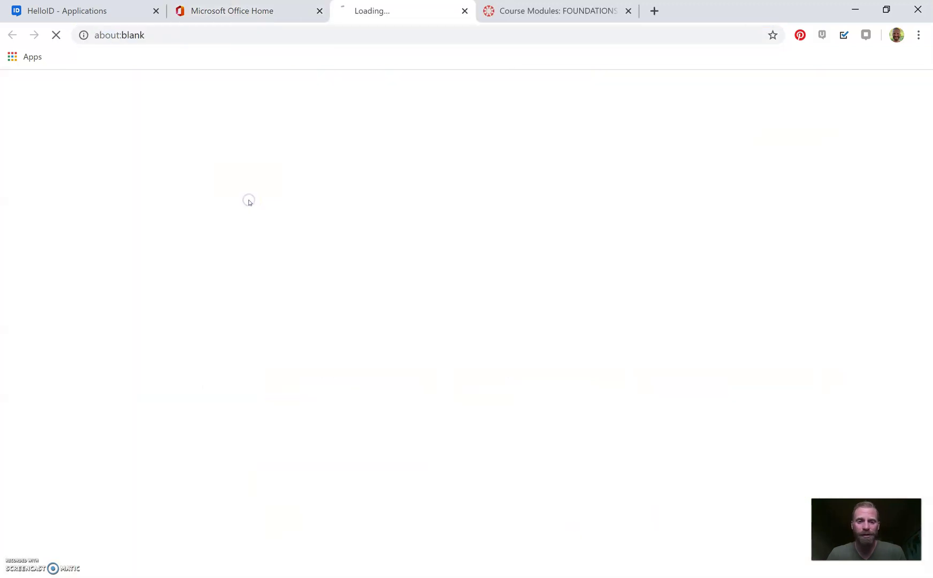
Launch OneDrive and switch My files to the List view
{"action": "left_click", "coordinate": [272, 202]}
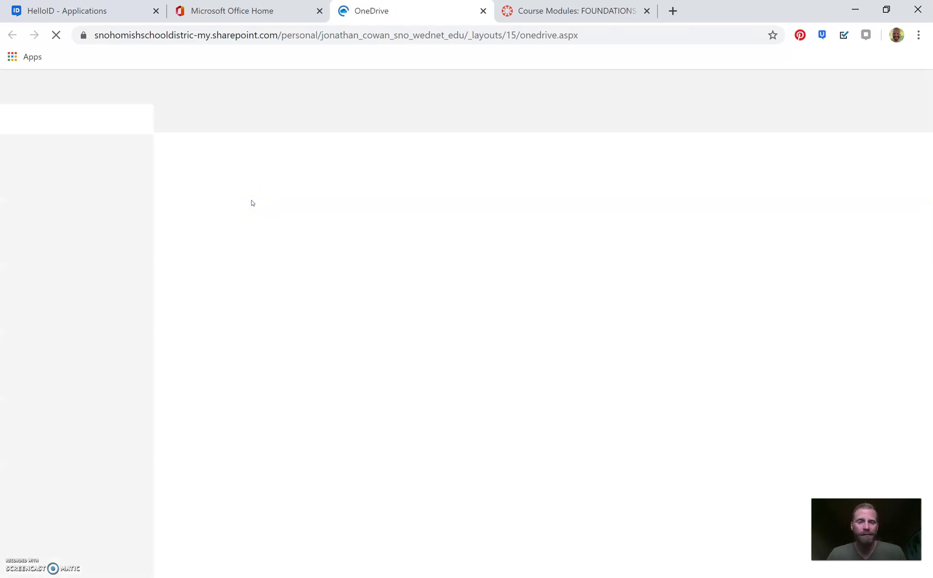
{"action": "left_click", "coordinate": [250, 197]}
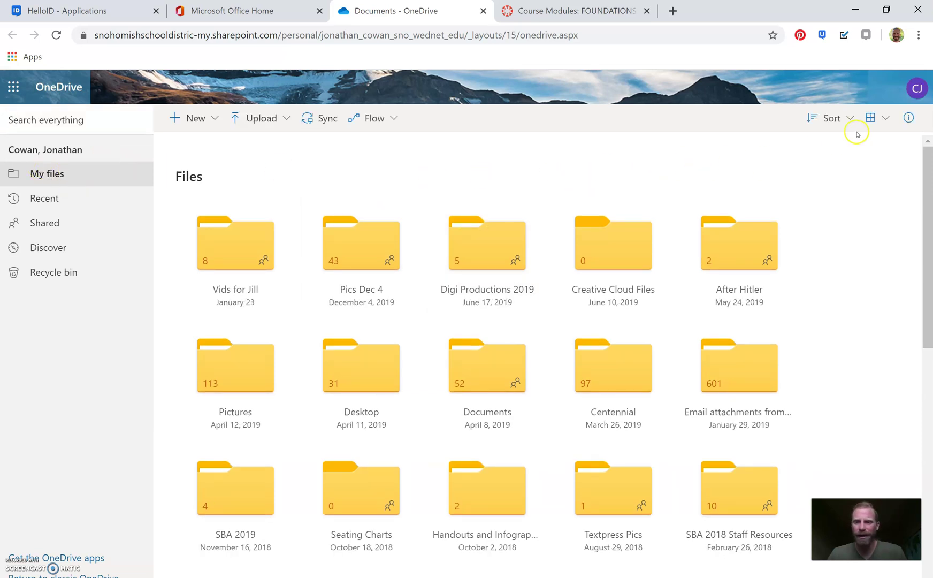
{"action": "left_click", "coordinate": [886, 121]}
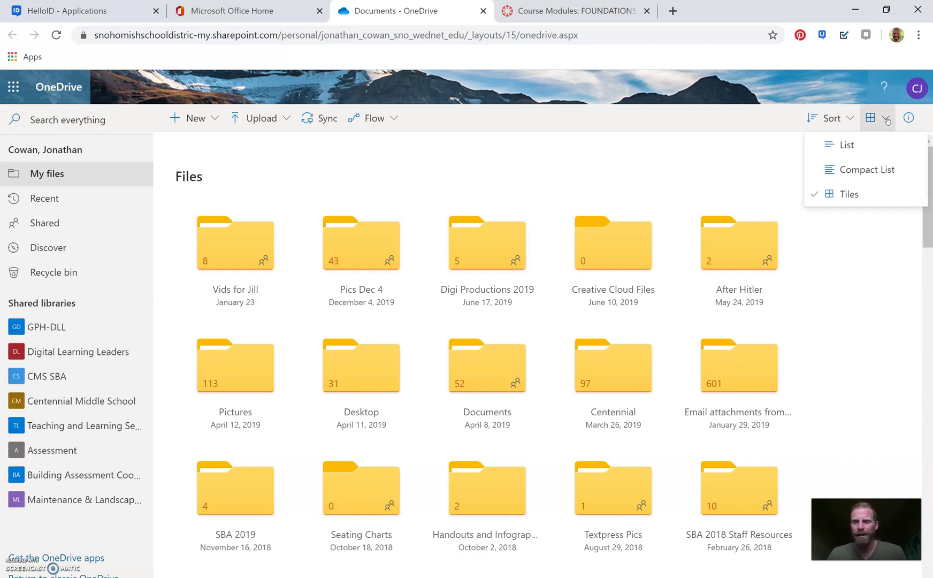
{"action": "left_click", "coordinate": [868, 149]}
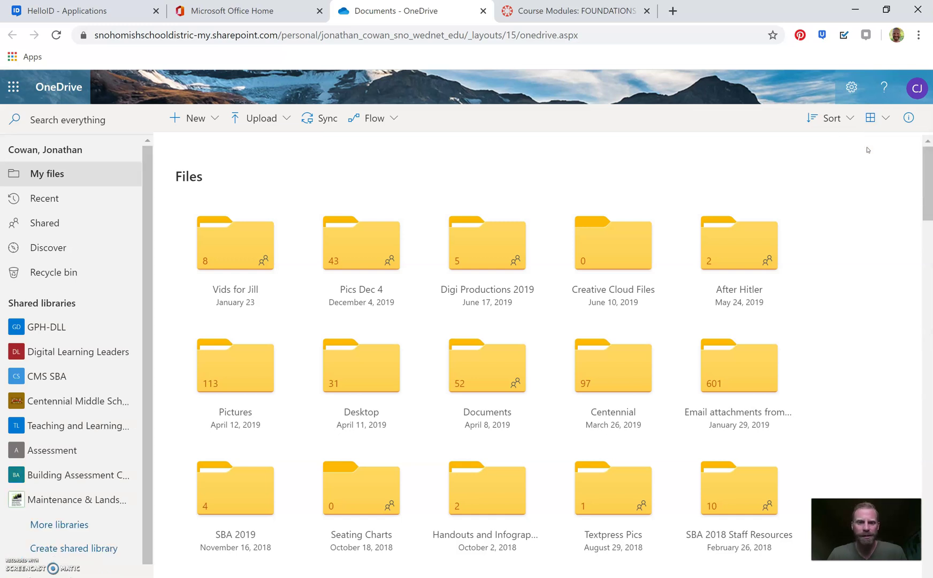
{"action": "left_click", "coordinate": [886, 120]}
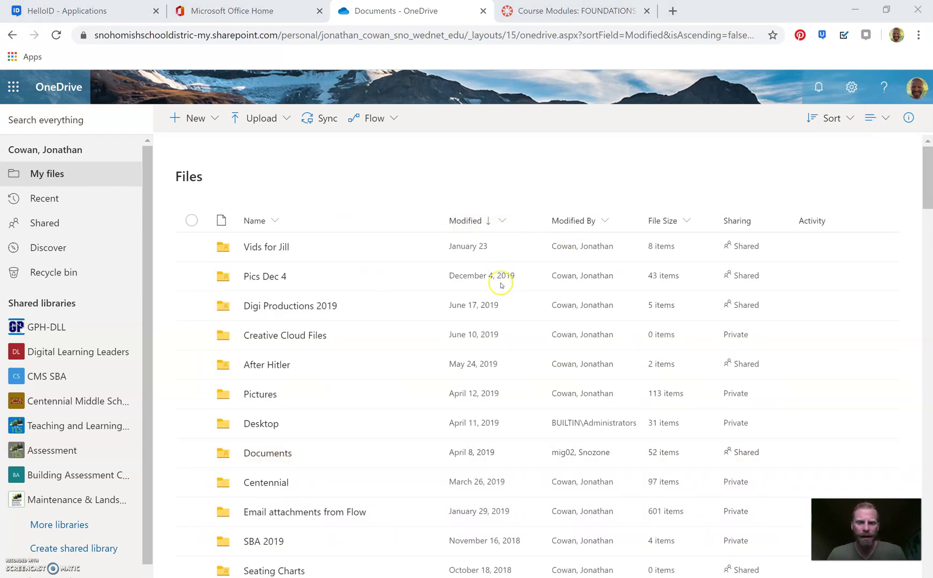
Scroll My files down to Choice Board March 31.docx
{"action": "scroll", "coordinate": [501, 284], "scroll_direction": "down", "scroll_amount": 6}
{"action": "scroll", "coordinate": [374, 426], "scroll_direction": "down", "scroll_amount": 5}
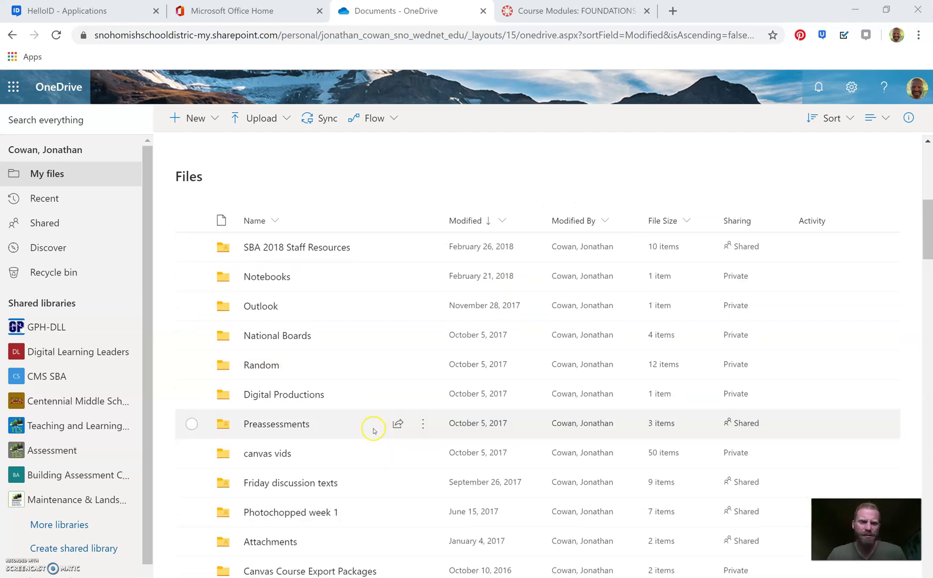
{"action": "scroll", "coordinate": [374, 426], "scroll_direction": "down", "scroll_amount": 3}
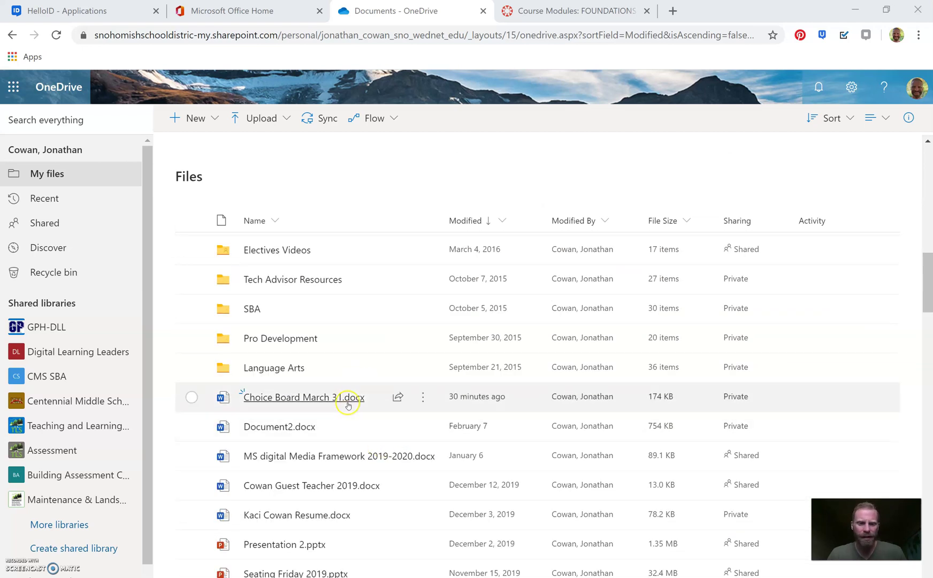
{"action": "mouse_move", "coordinate": [307, 398]}
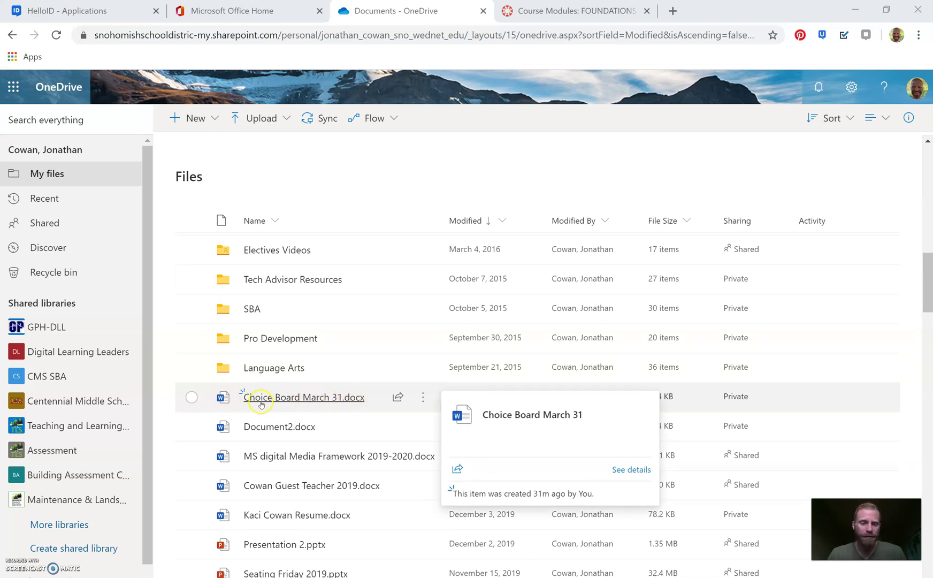
{"action": "left_click", "coordinate": [268, 123]}
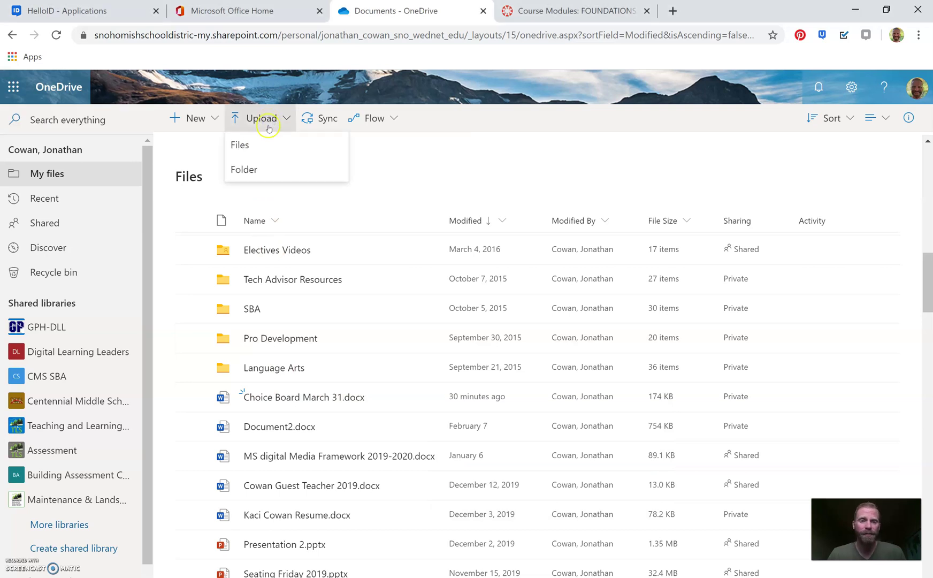
{"action": "left_click", "coordinate": [267, 144]}
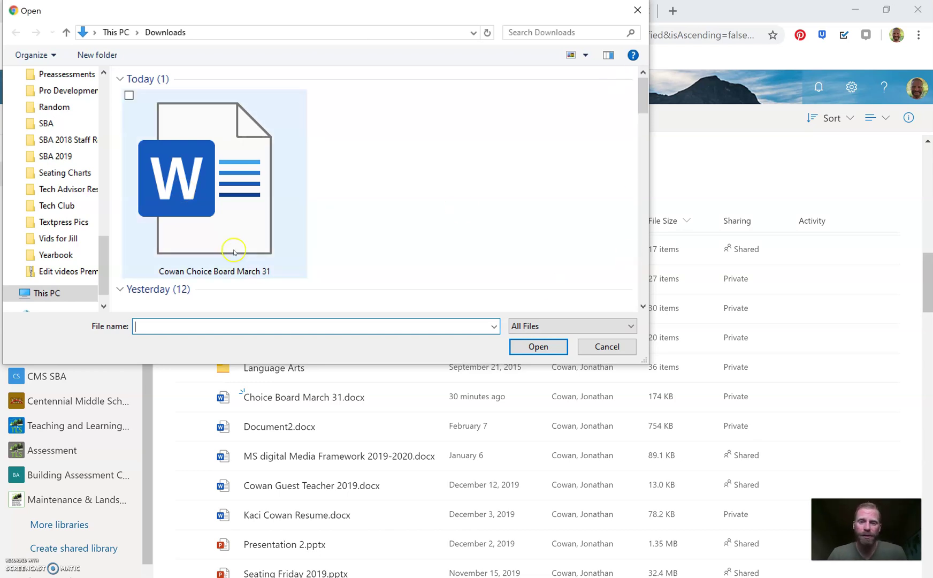
{"action": "left_click", "coordinate": [185, 201]}
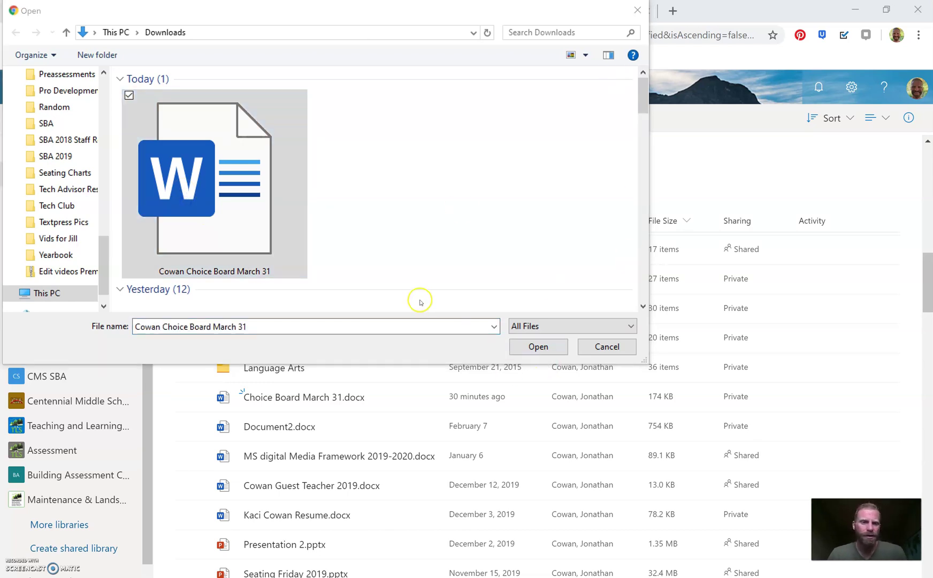
{"action": "left_click", "coordinate": [642, 15]}
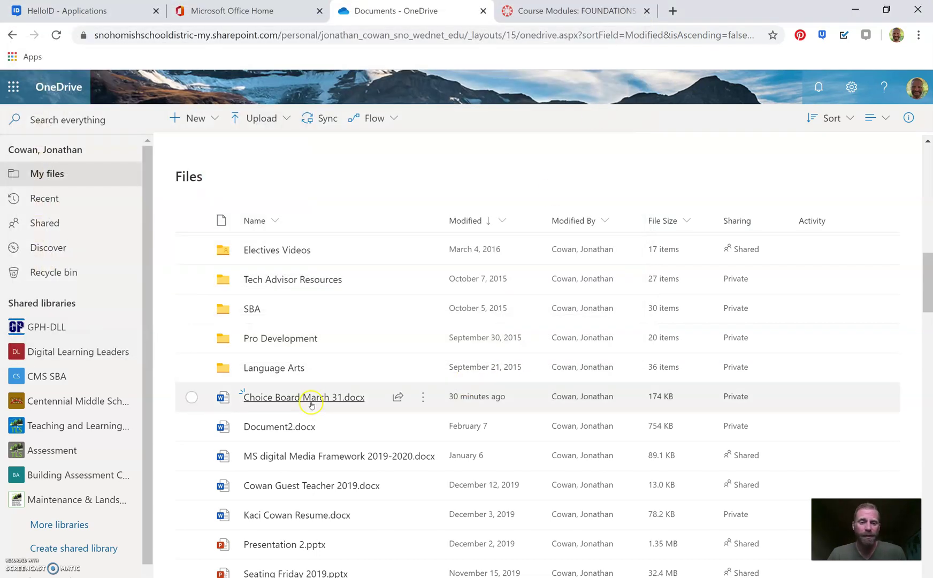
Select Choice Board March 31.docx and copy a link viewable by Snohomish School District people
{"action": "mouse_move", "coordinate": [311, 404]}
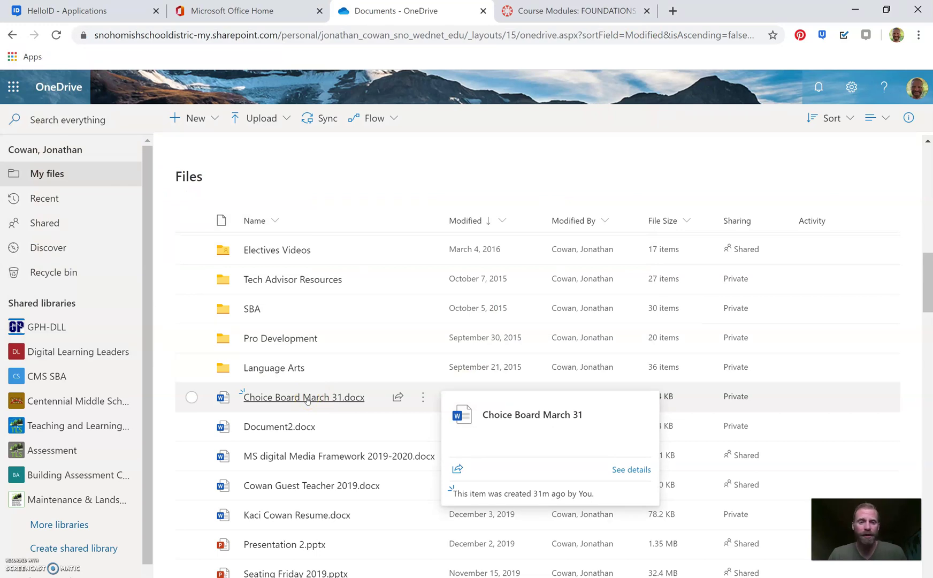
{"action": "left_click", "coordinate": [191, 397]}
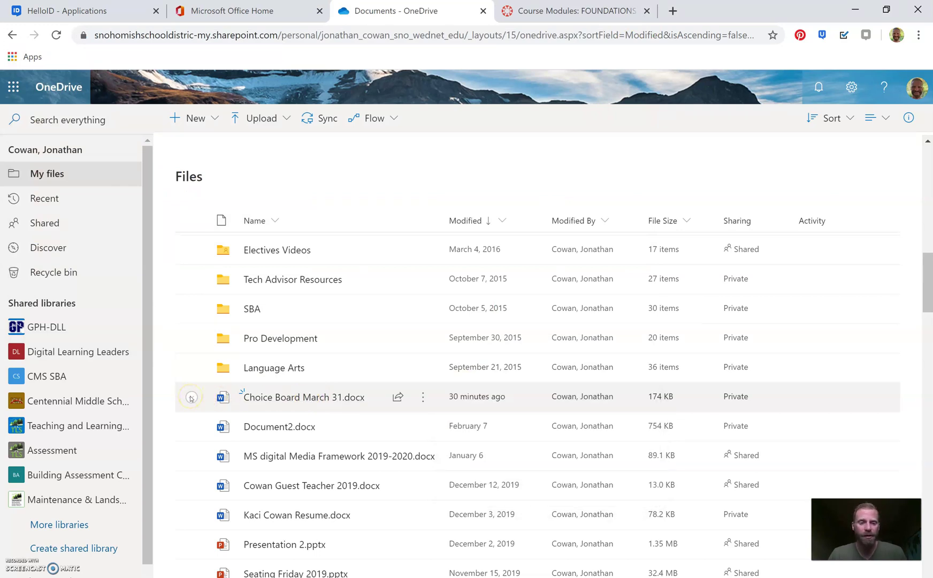
{"action": "left_click", "coordinate": [191, 396]}
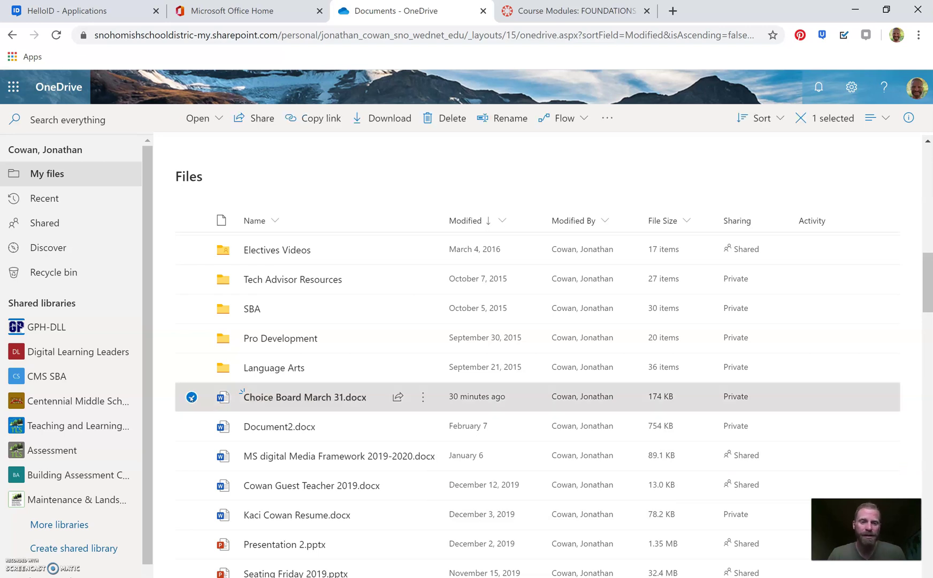
{"action": "left_click", "coordinate": [310, 120]}
{"action": "left_click", "coordinate": [309, 127]}
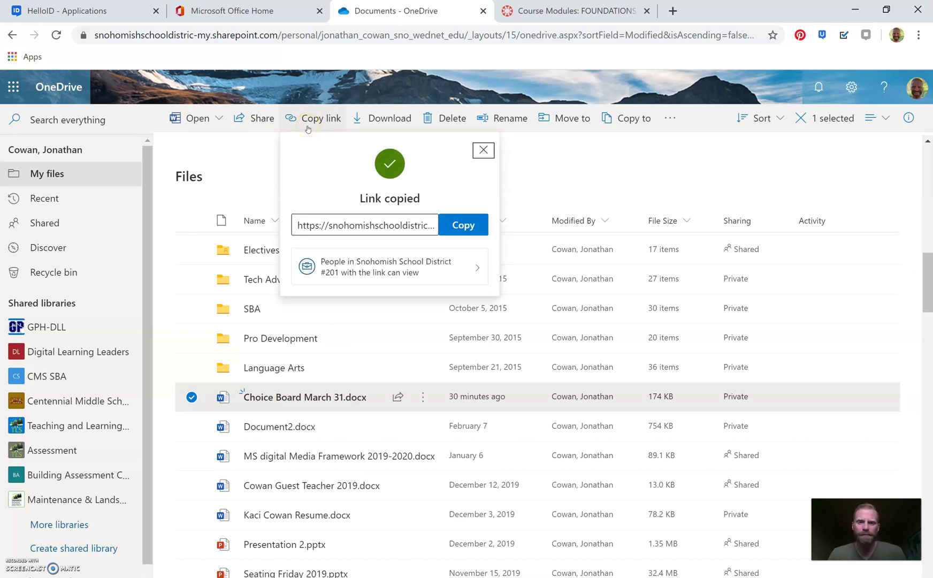
{"action": "left_click", "coordinate": [321, 267]}
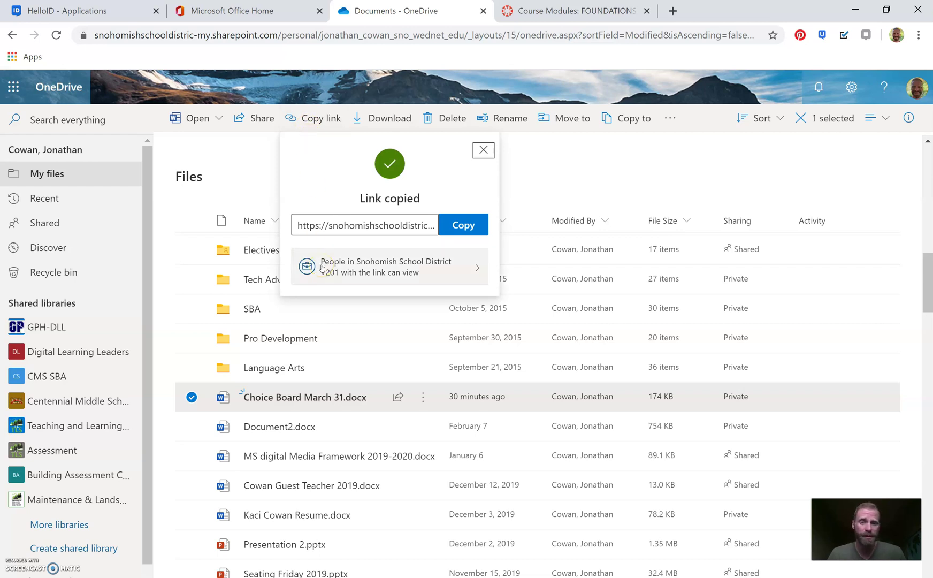
Change the link to 'Anyone with the link' can view, apply it, and copy the link
{"action": "left_click", "coordinate": [351, 268]}
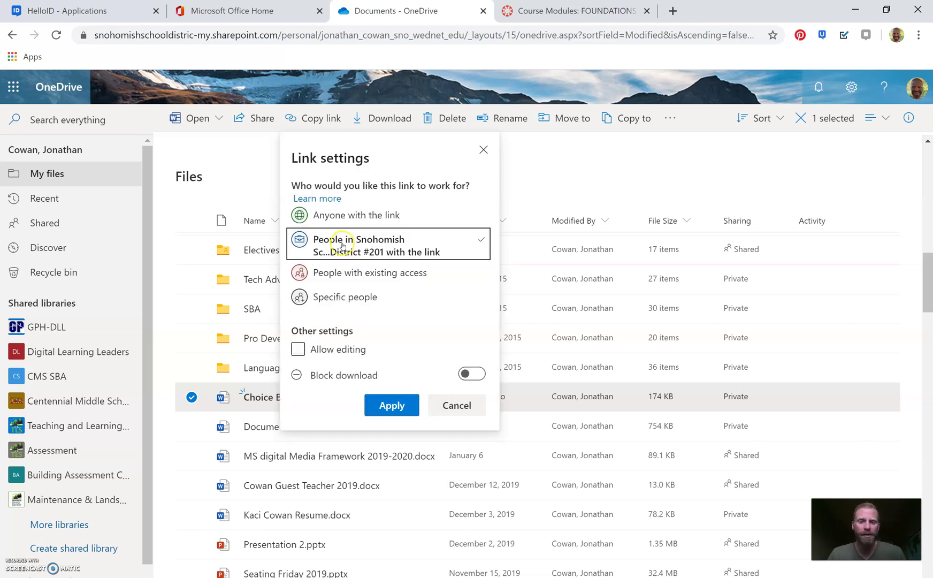
{"action": "left_click", "coordinate": [345, 216]}
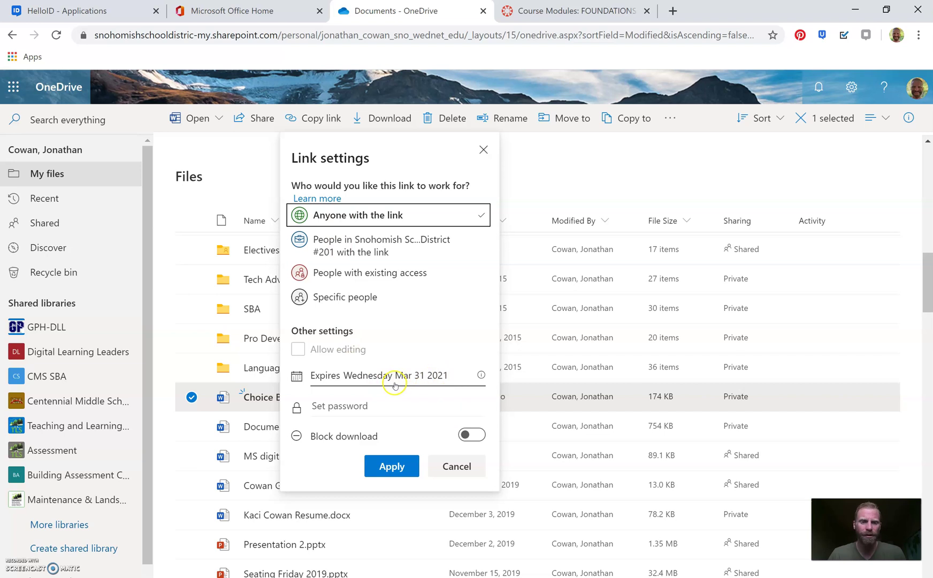
{"action": "left_click", "coordinate": [391, 467]}
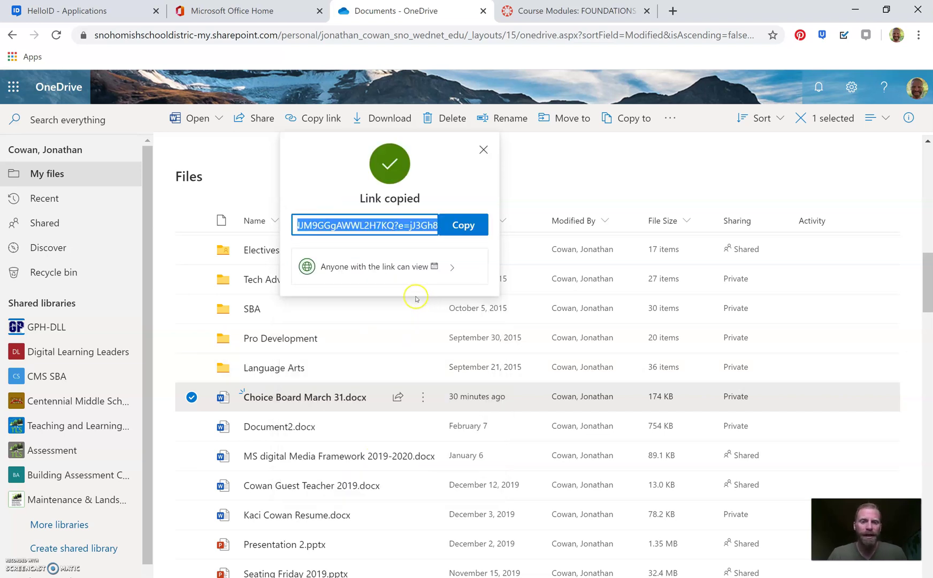
{"action": "left_click", "coordinate": [471, 221]}
{"action": "left_click", "coordinate": [377, 225]}
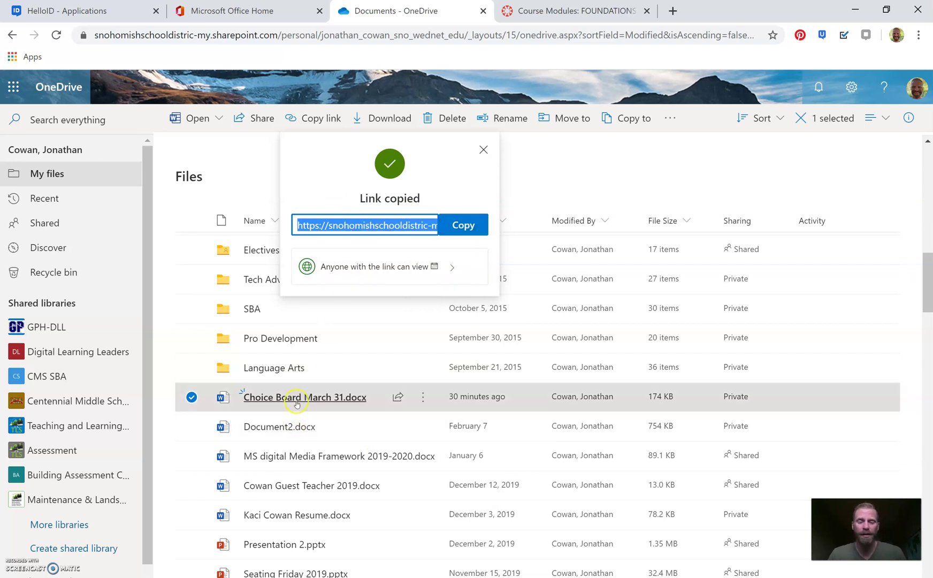
{"action": "mouse_move", "coordinate": [294, 404]}
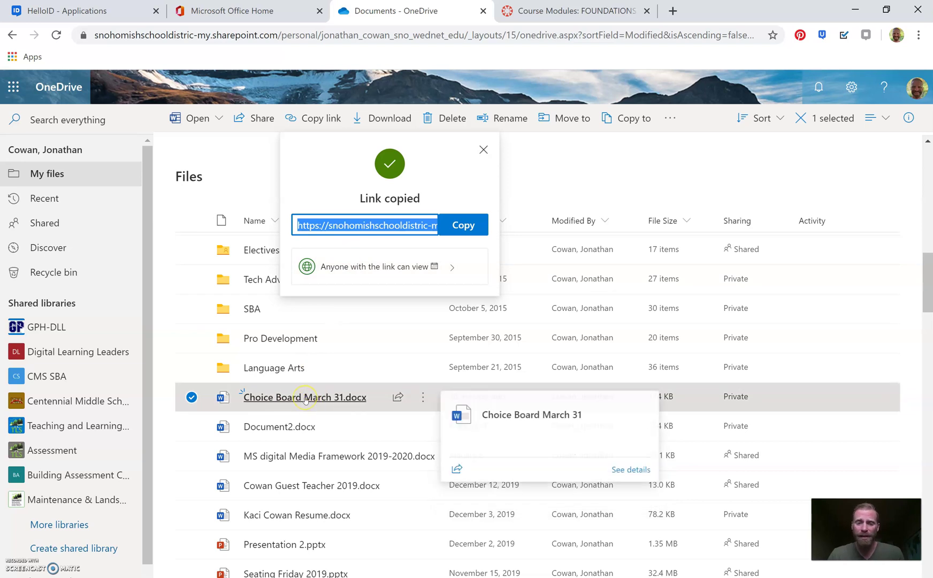
Review the Choice Board March 31 table in Word for the web, then return to the OneDrive file list
{"action": "left_click", "coordinate": [304, 399]}
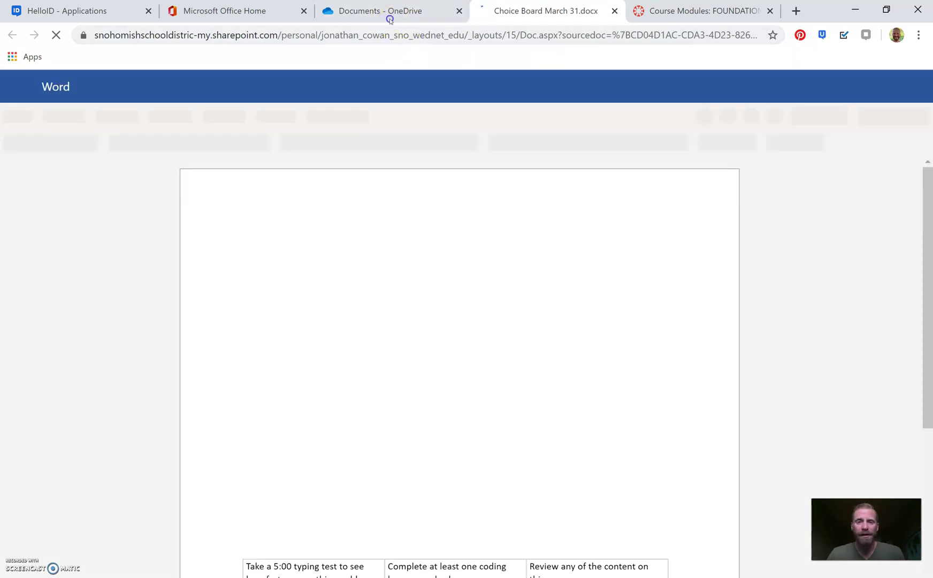
{"action": "left_click", "coordinate": [389, 18]}
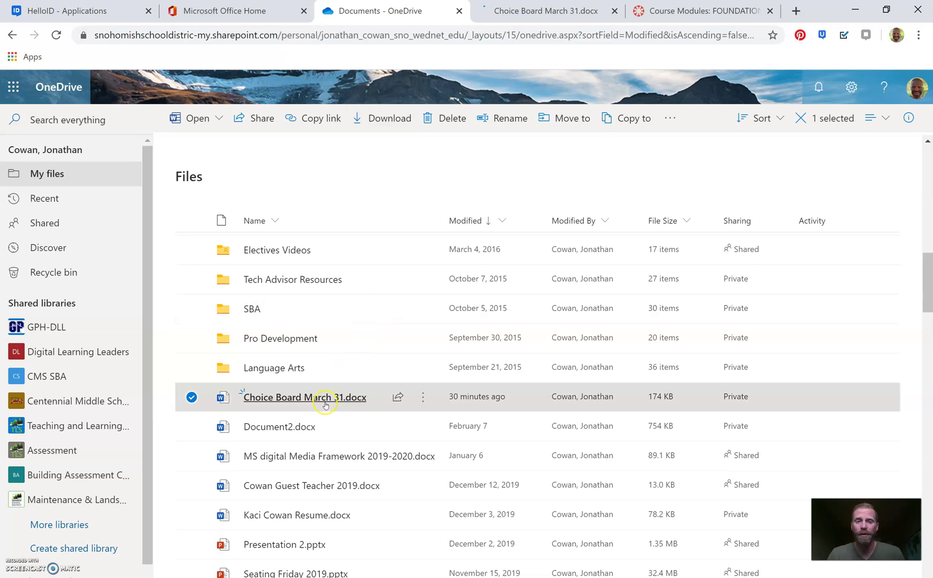
{"action": "left_click", "coordinate": [516, 12]}
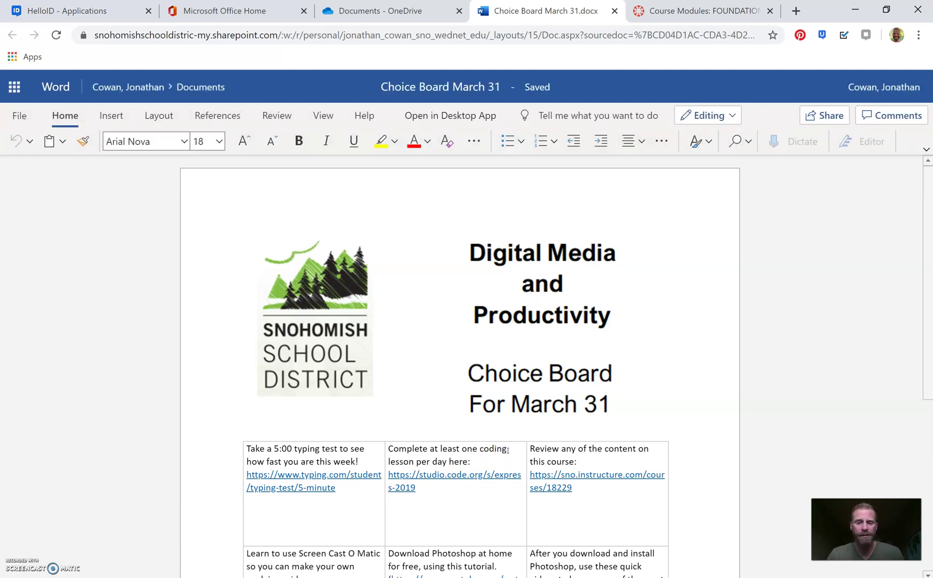
{"action": "double_click", "coordinate": [482, 451]}
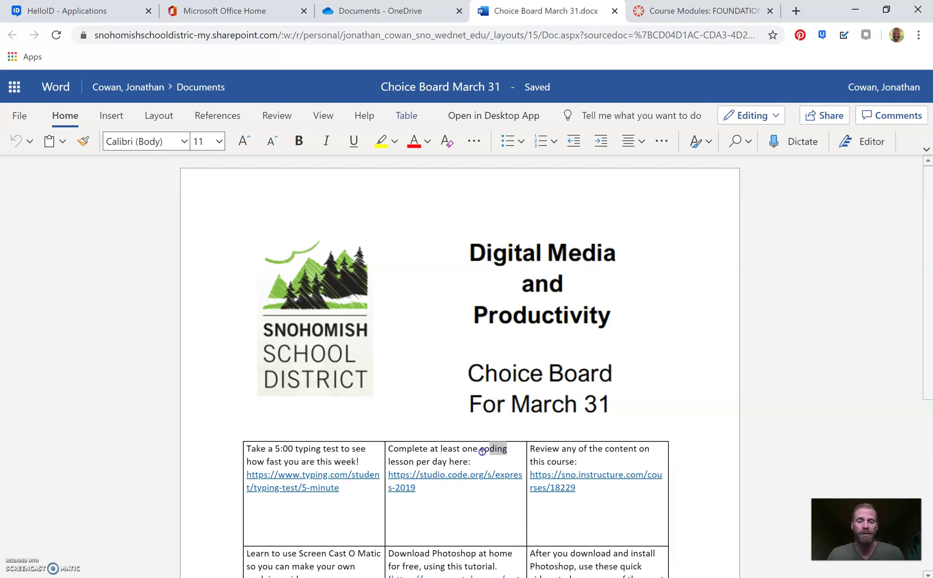
{"action": "left_click", "coordinate": [482, 451]}
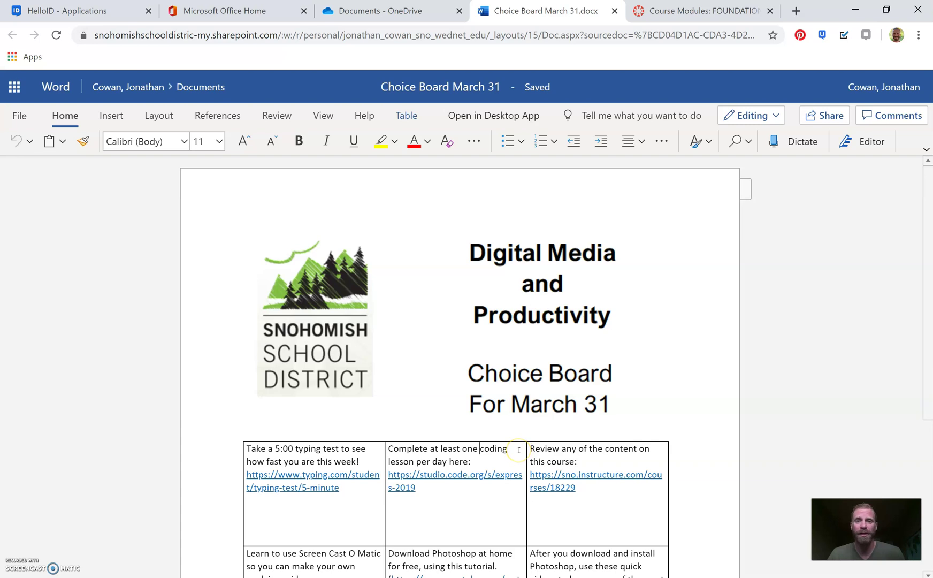
{"action": "left_click", "coordinate": [393, 16]}
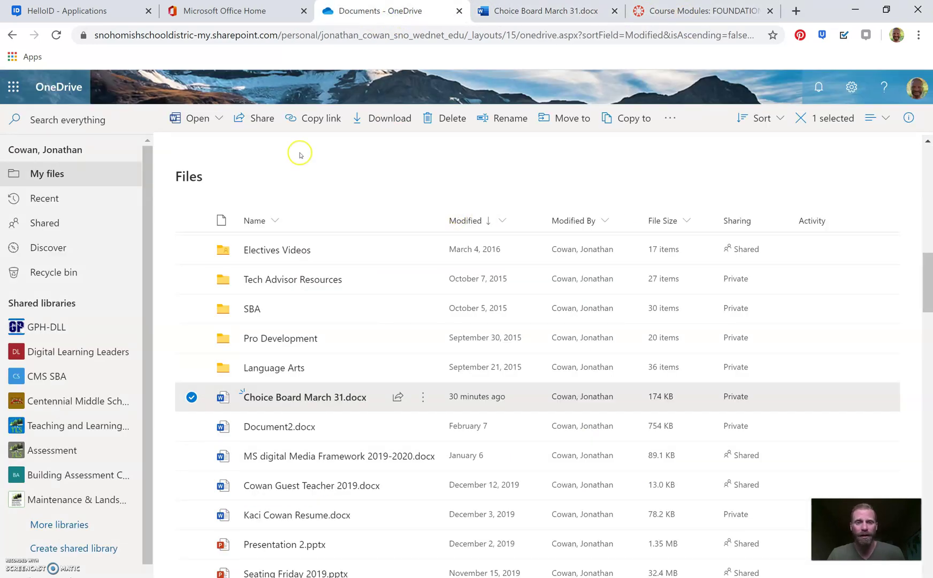
Copy an 'Anyone with the link' view link for Choice Board March 31.docx and return to Canvas
{"action": "left_click", "coordinate": [311, 119]}
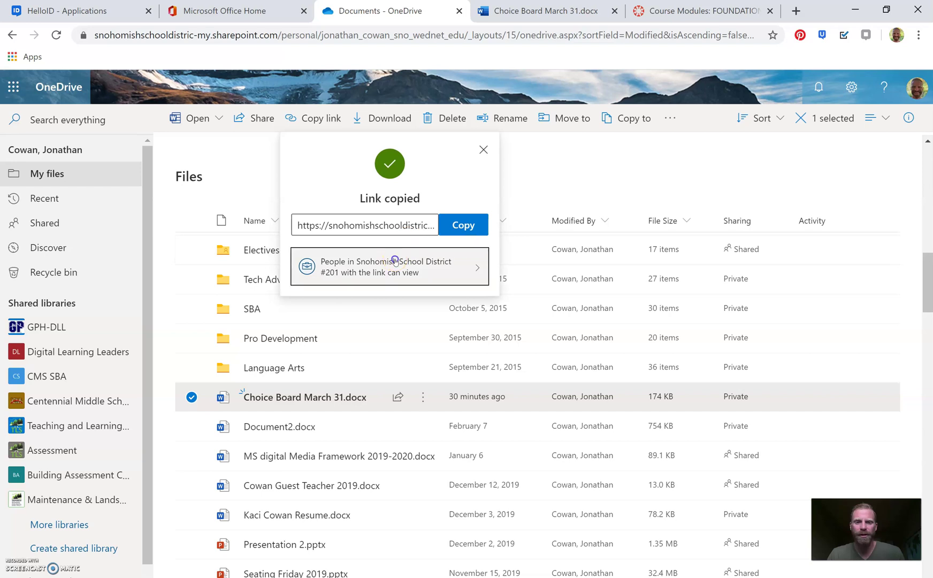
{"action": "left_click", "coordinate": [393, 260]}
{"action": "left_click", "coordinate": [360, 215]}
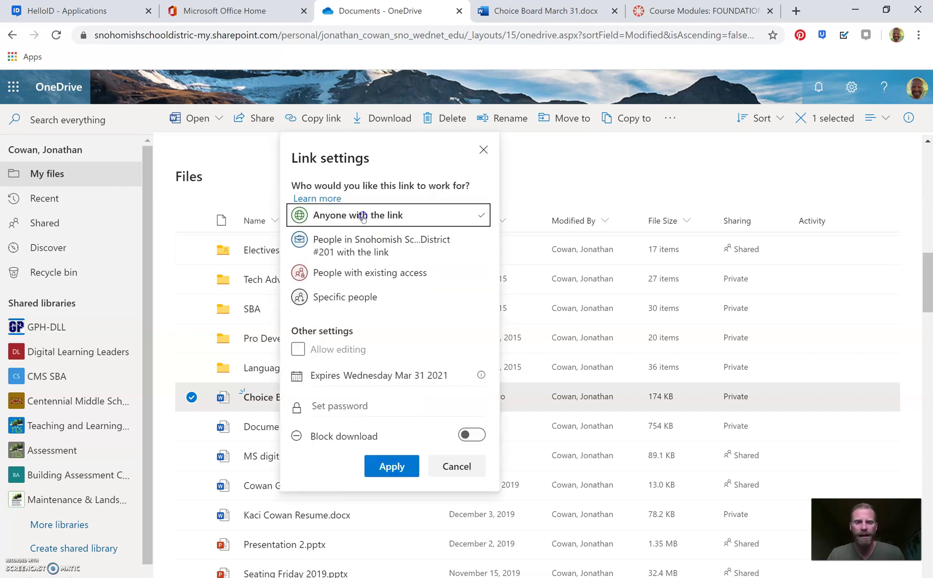
{"action": "left_click", "coordinate": [391, 463]}
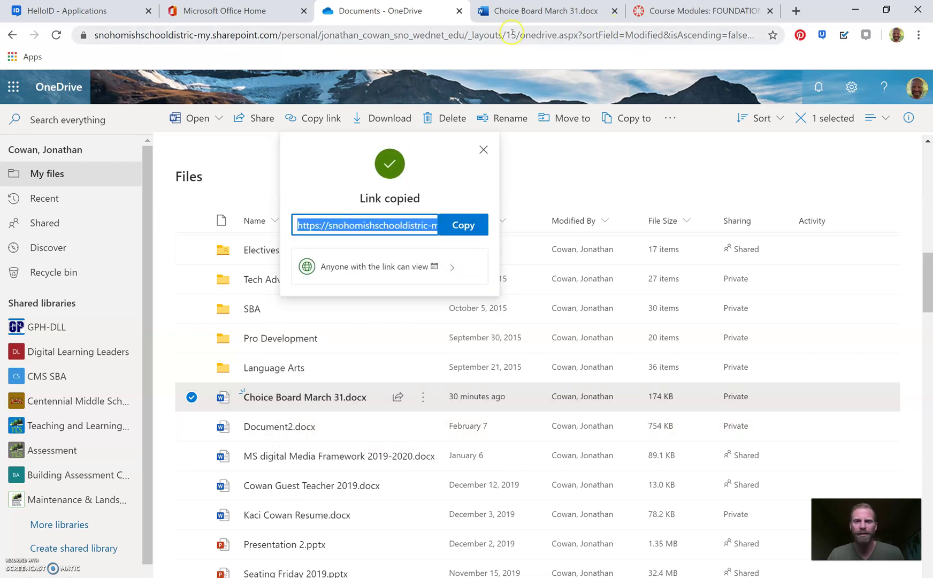
{"action": "left_click", "coordinate": [672, 15]}
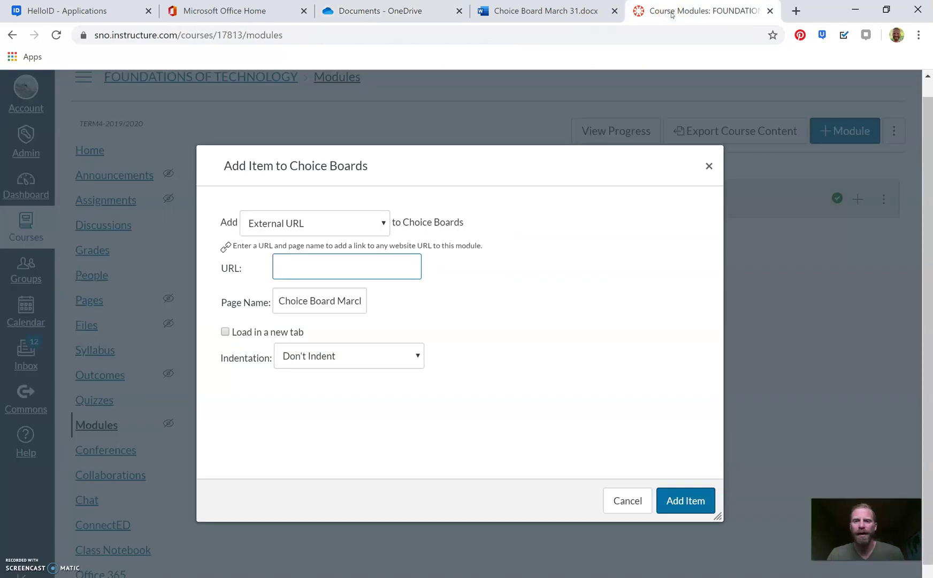
Paste the OneDrive link as the item URL, enable Load in a new tab, and add it
{"action": "left_click", "coordinate": [292, 261]}
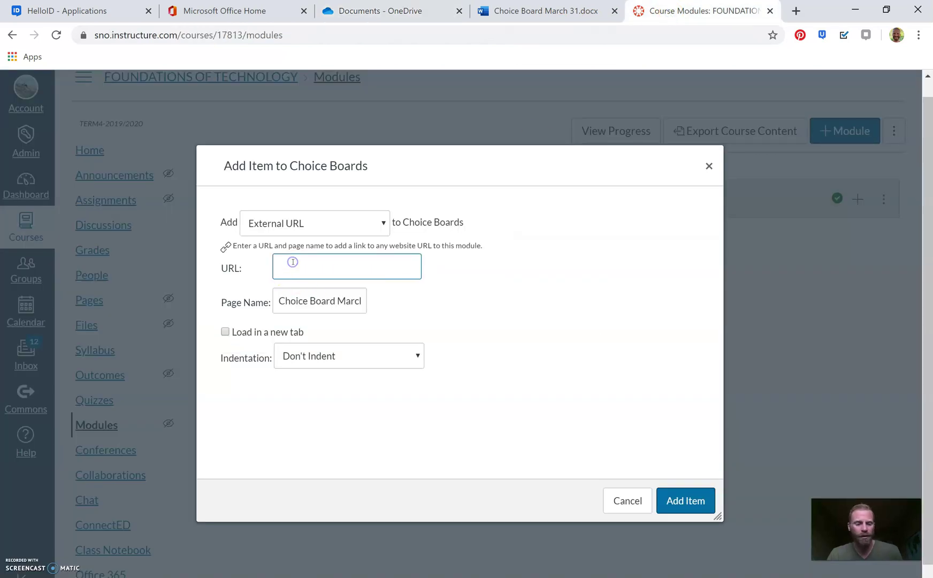
{"action": "key", "text": "ctrl+v"}
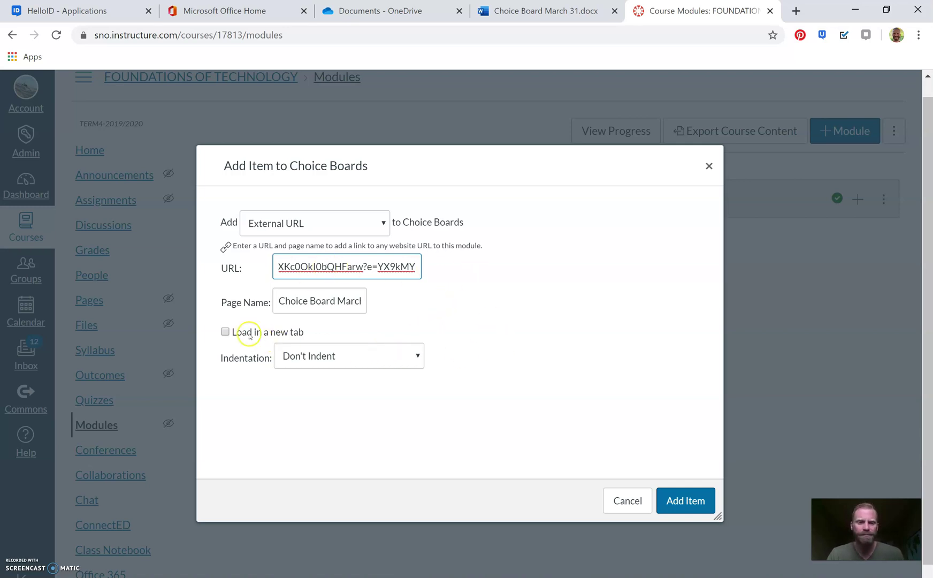
{"action": "left_click", "coordinate": [225, 332]}
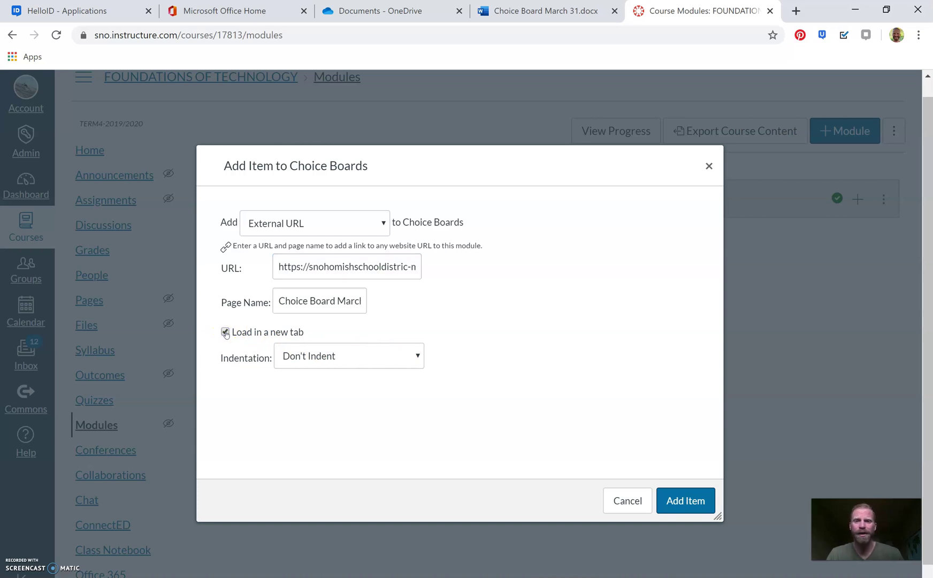
{"action": "left_click", "coordinate": [693, 500]}
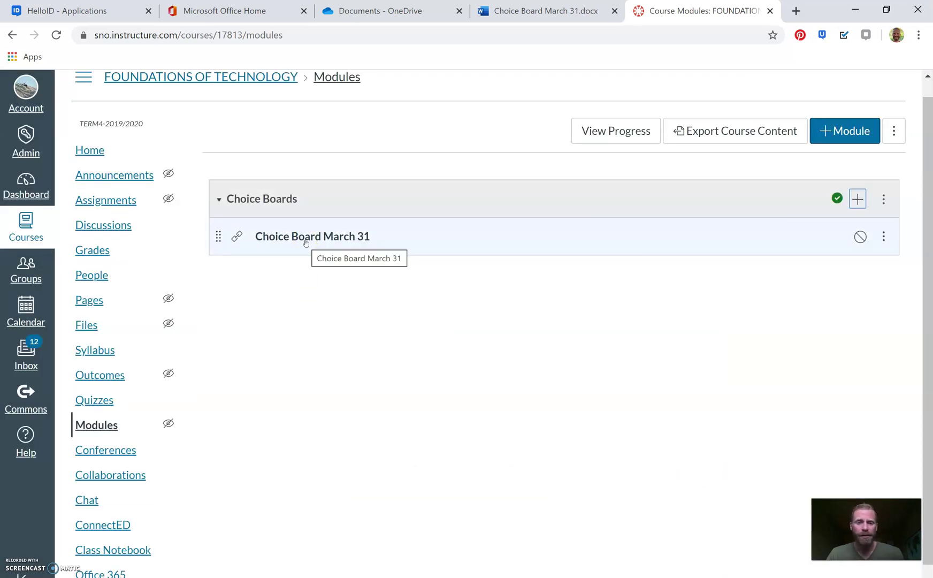
Always allow pop-ups from the Canvas site and open Choice Board March 31 in a new window
{"action": "left_click", "coordinate": [305, 242]}
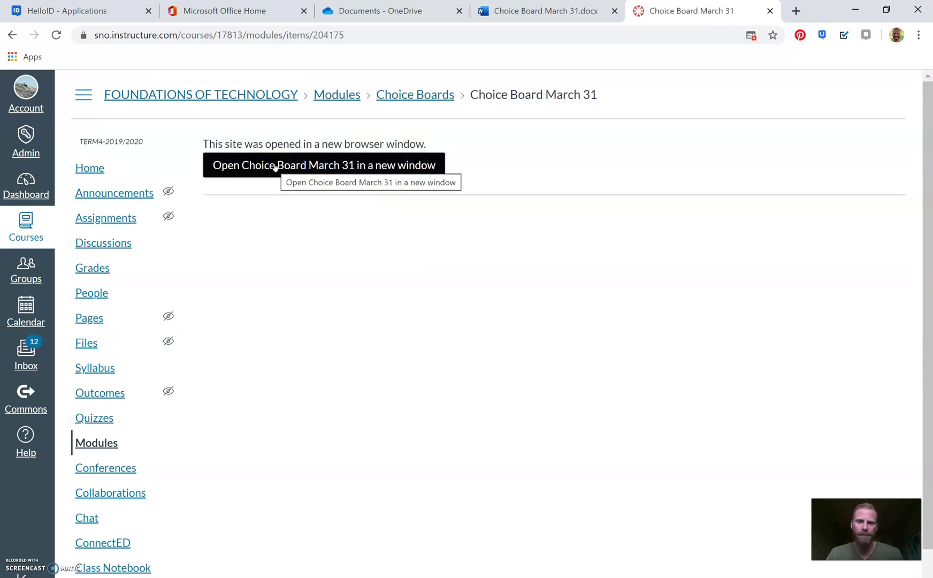
{"action": "left_click", "coordinate": [751, 35]}
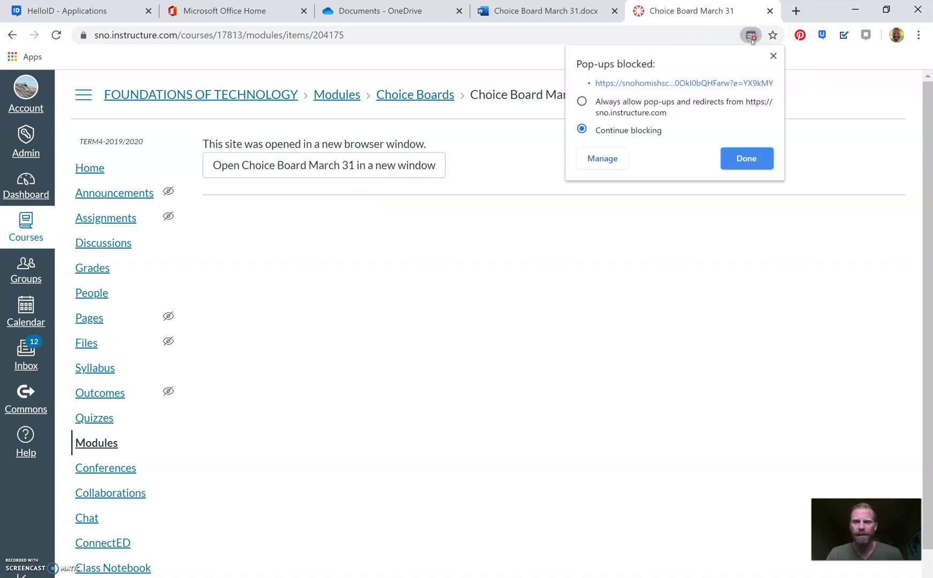
{"action": "left_click", "coordinate": [640, 101]}
{"action": "left_click", "coordinate": [747, 158]}
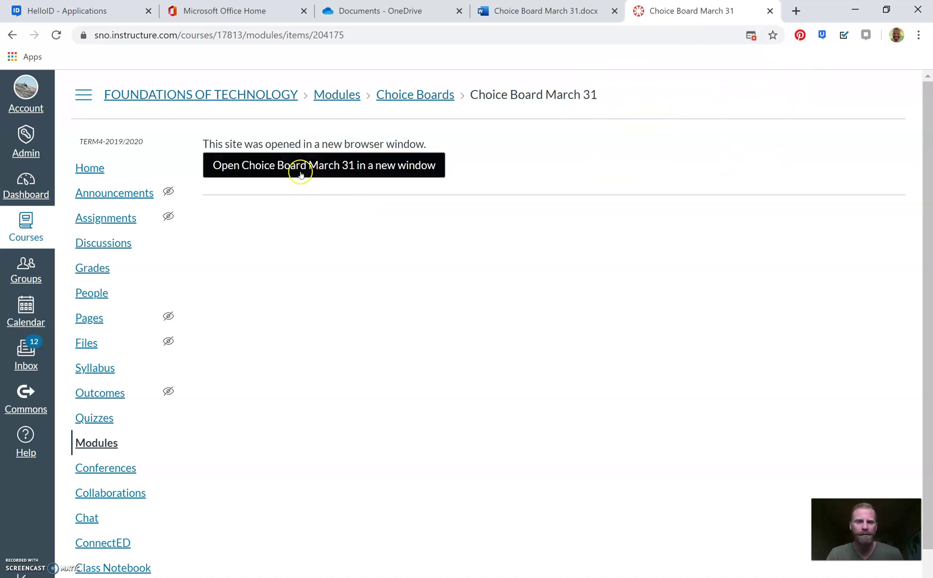
{"action": "left_click", "coordinate": [298, 171]}
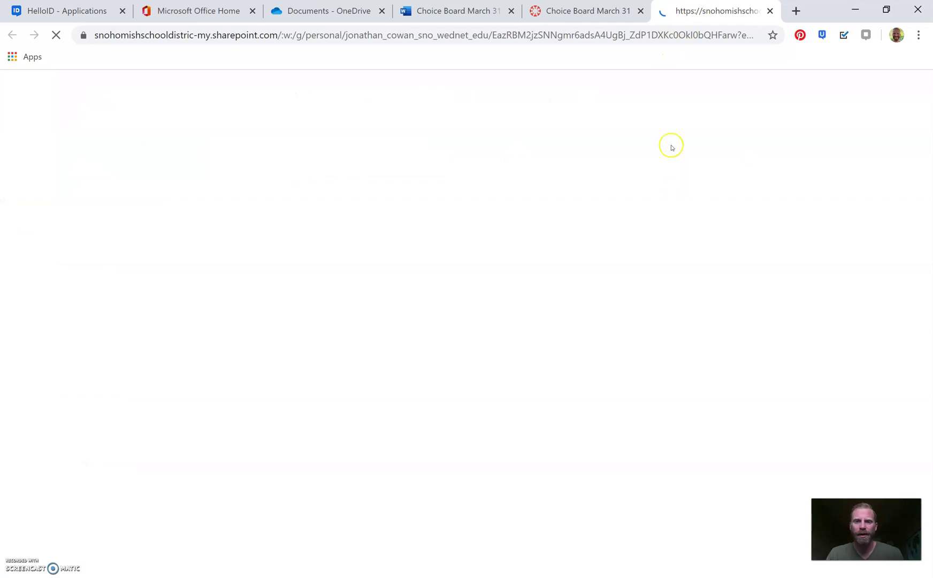
Return to the Canvas course tab and scroll through the Modules page
{"action": "left_click", "coordinate": [586, 12]}
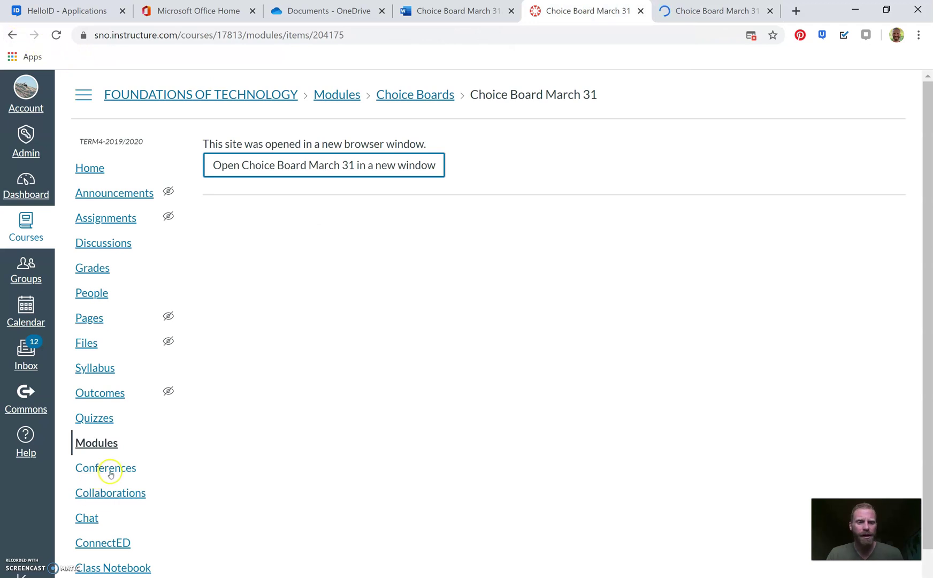
{"action": "scroll", "coordinate": [110, 466], "scroll_direction": "down", "scroll_amount": 1}
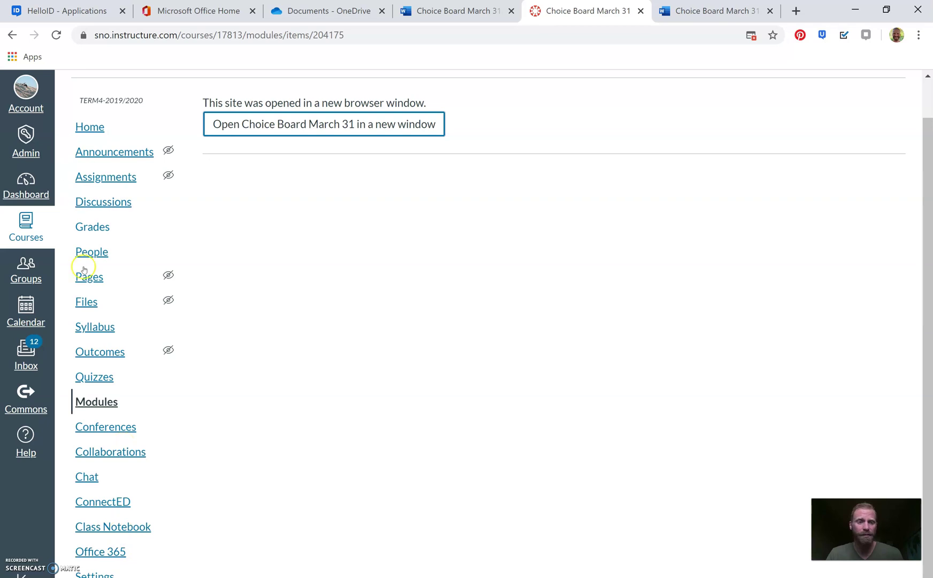
{"action": "scroll", "coordinate": [230, 347], "scroll_direction": "up", "scroll_amount": 1}
{"action": "scroll", "coordinate": [125, 379], "scroll_direction": "down", "scroll_amount": 1}
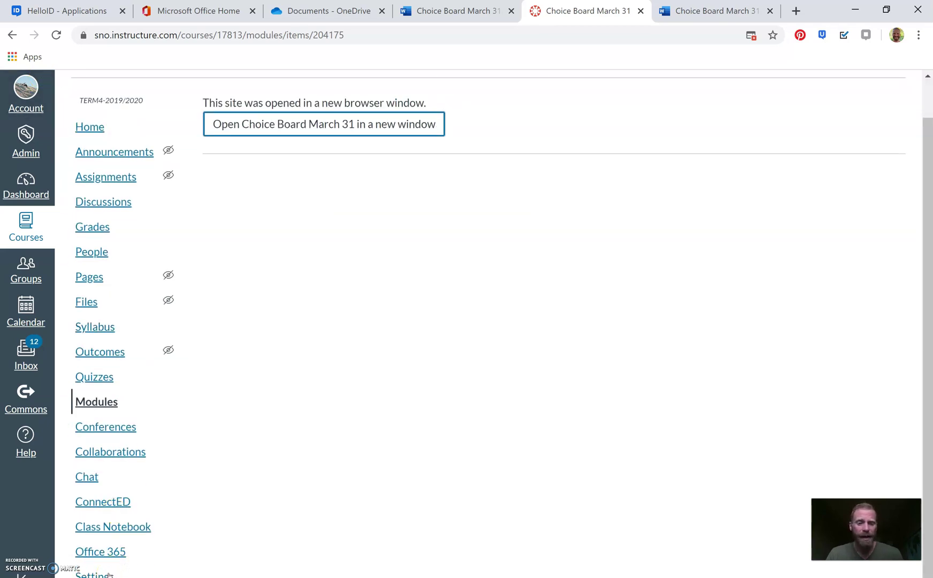
Enter Student View from course Settings and check the Choice Boards module
{"action": "left_click", "coordinate": [109, 574]}
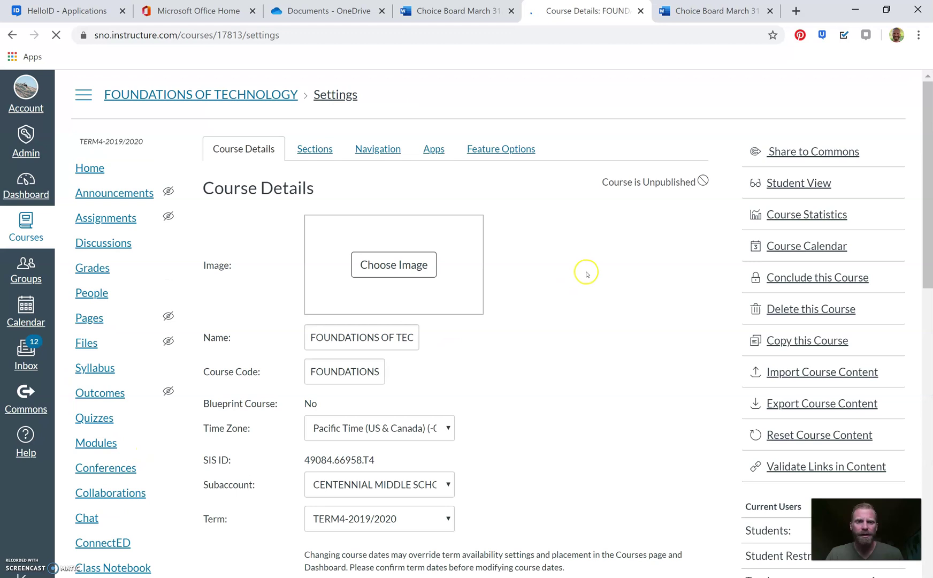
{"action": "left_click", "coordinate": [796, 184]}
{"action": "left_click", "coordinate": [789, 190]}
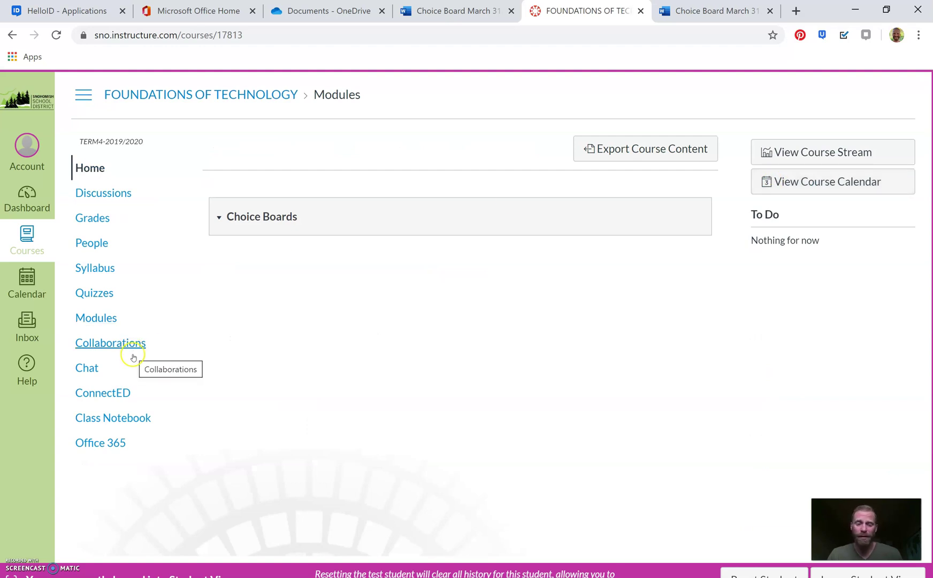
{"action": "left_click", "coordinate": [255, 217]}
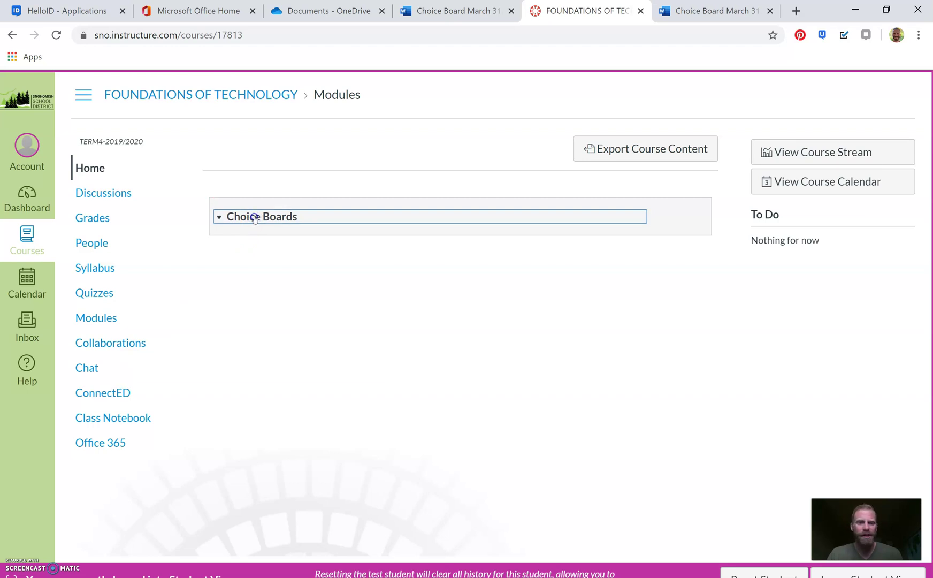
{"action": "left_click", "coordinate": [848, 571]}
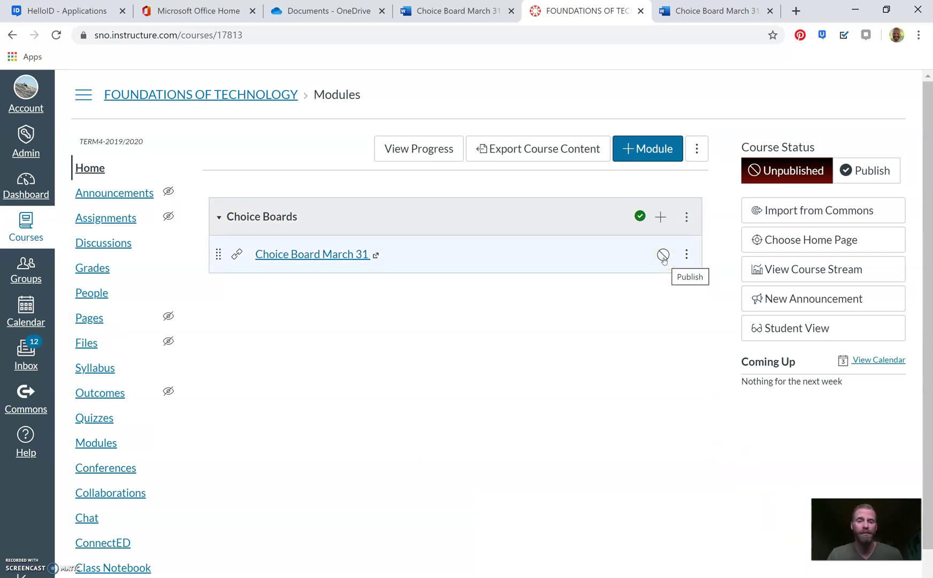
{"action": "left_click", "coordinate": [662, 255]}
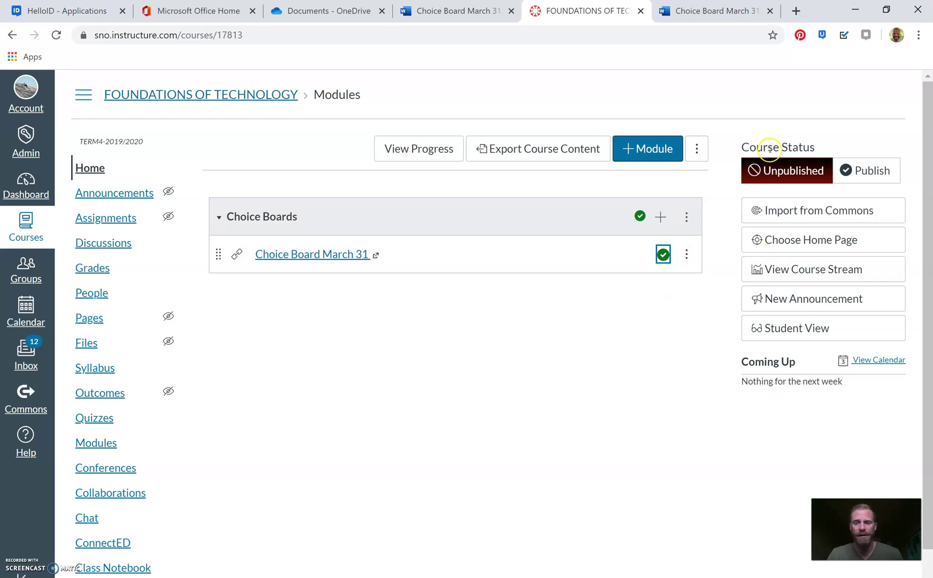
{"action": "left_click", "coordinate": [886, 171]}
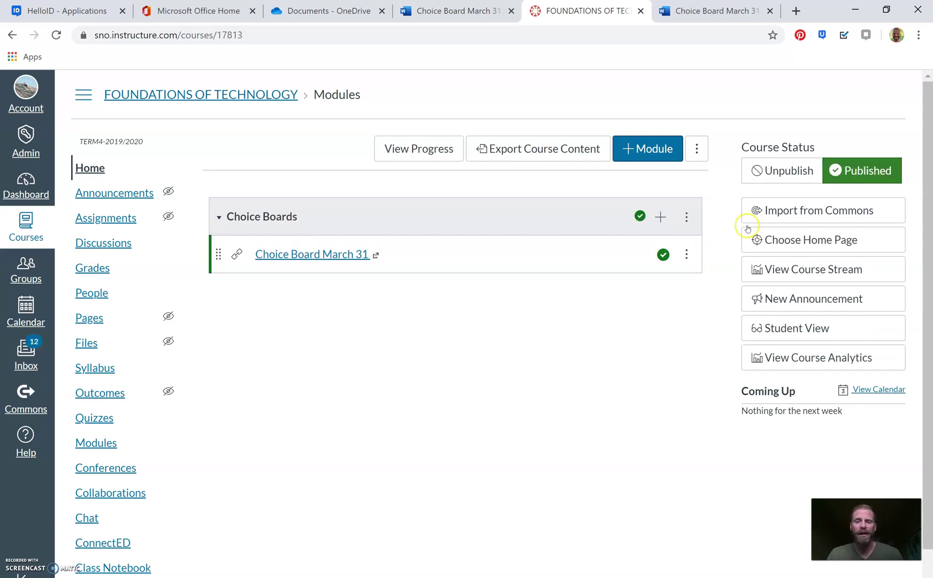
{"action": "scroll", "coordinate": [141, 375], "scroll_direction": "down", "scroll_amount": 1}
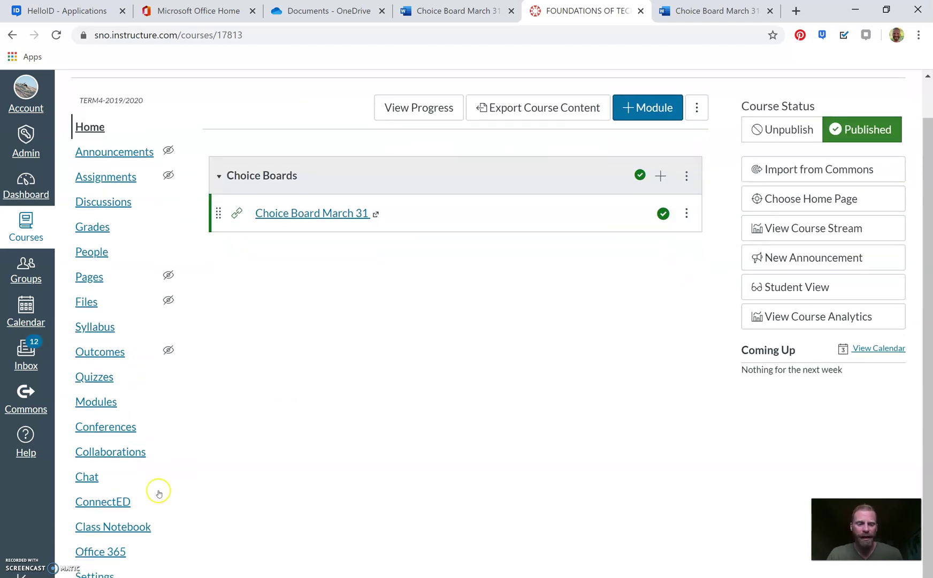
Re-enter Student View from Settings and expand Choice Boards to show the March 31 link
{"action": "left_click", "coordinate": [94, 572]}
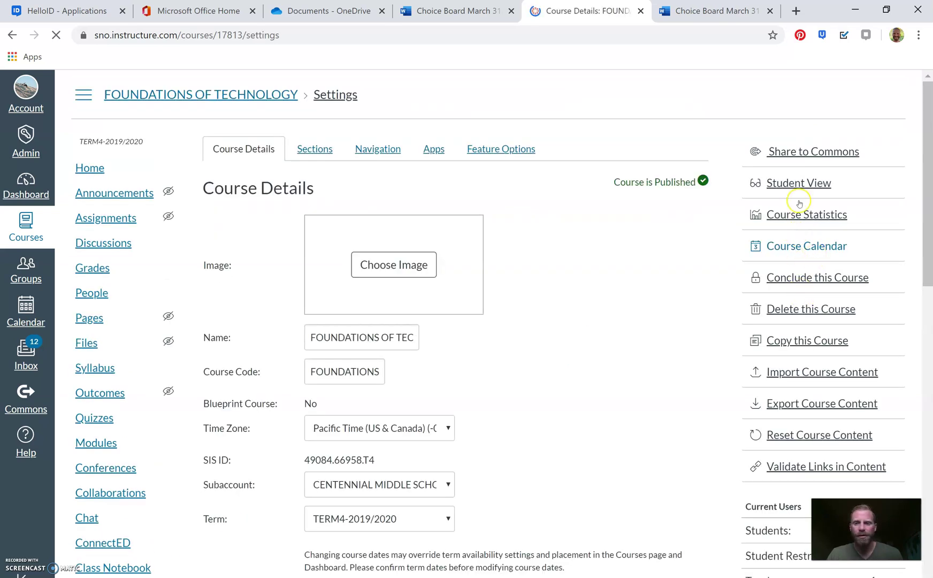
{"action": "left_click", "coordinate": [792, 182]}
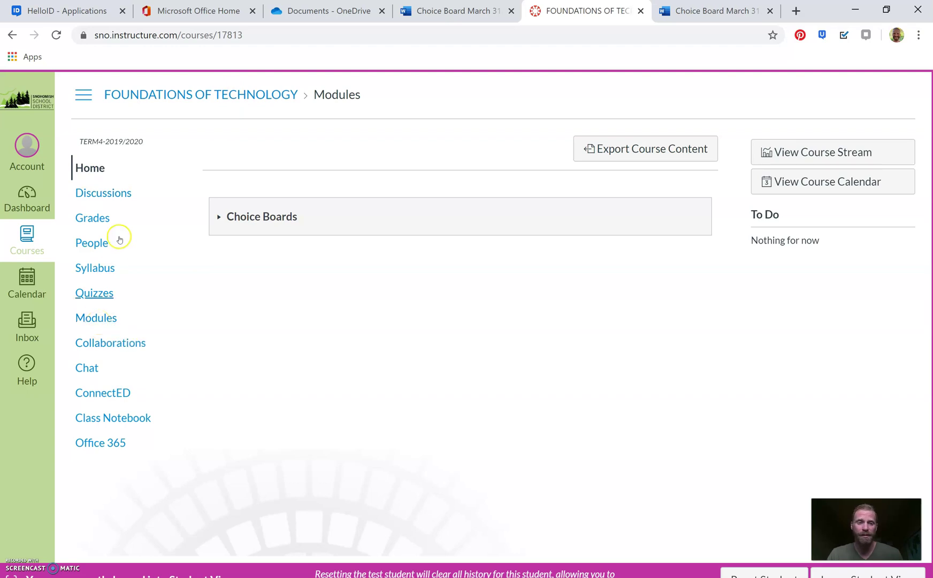
{"action": "left_click", "coordinate": [280, 216]}
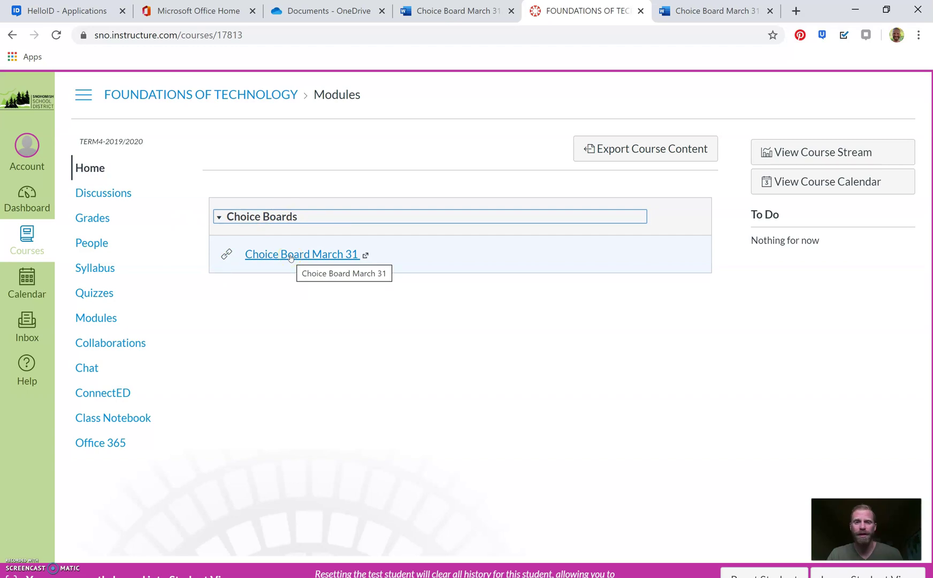
{"action": "left_click", "coordinate": [722, 10]}
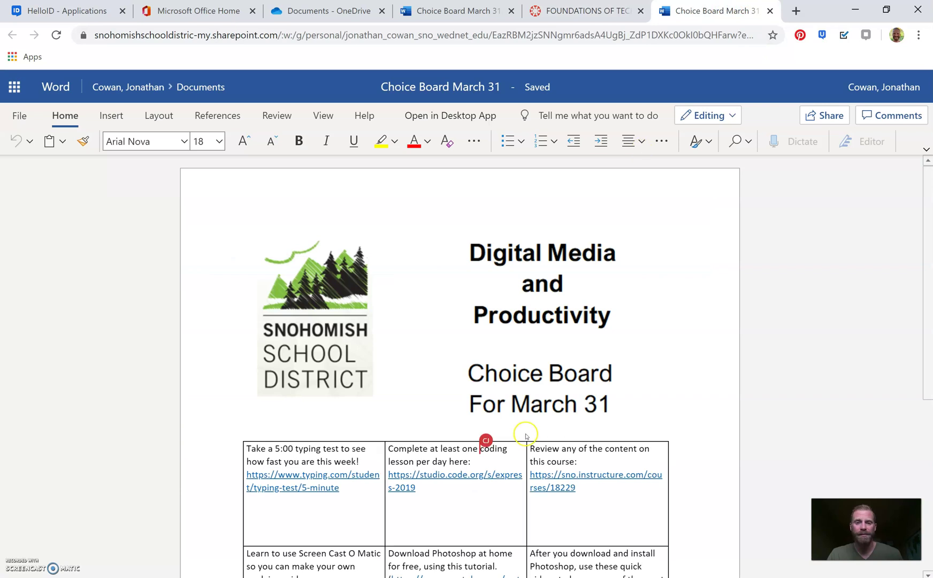
{"action": "scroll", "coordinate": [535, 430], "scroll_direction": "down", "scroll_amount": 4}
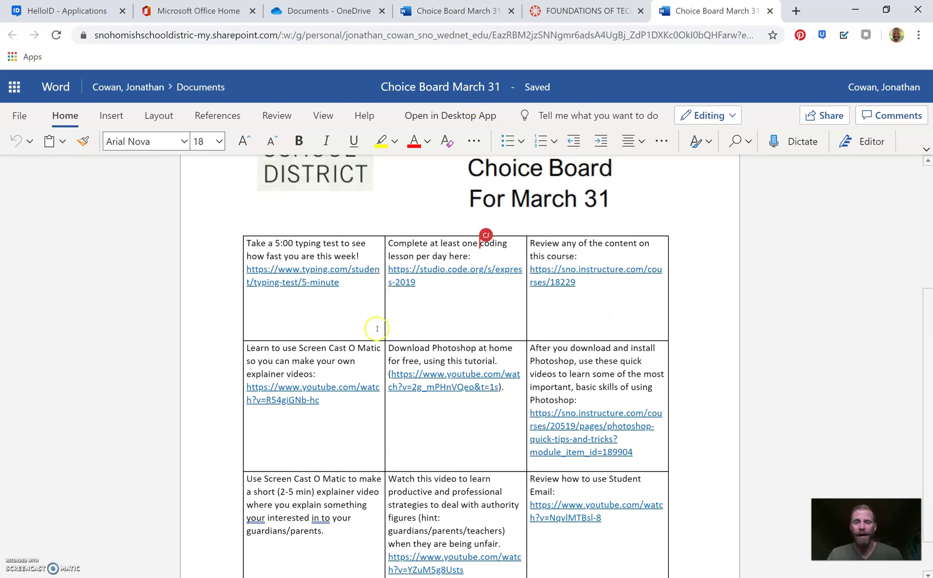
{"action": "left_click", "coordinate": [586, 10]}
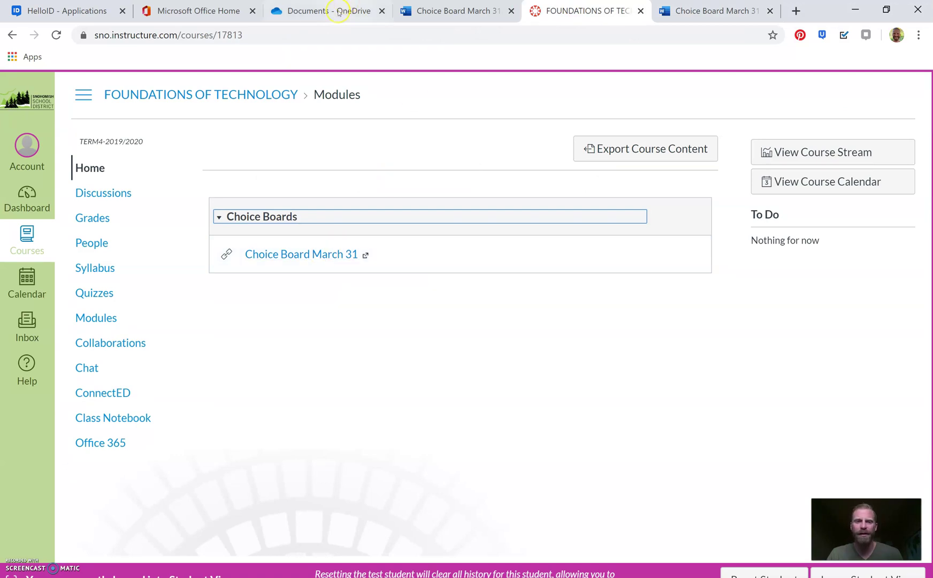
{"action": "left_click", "coordinate": [425, 10]}
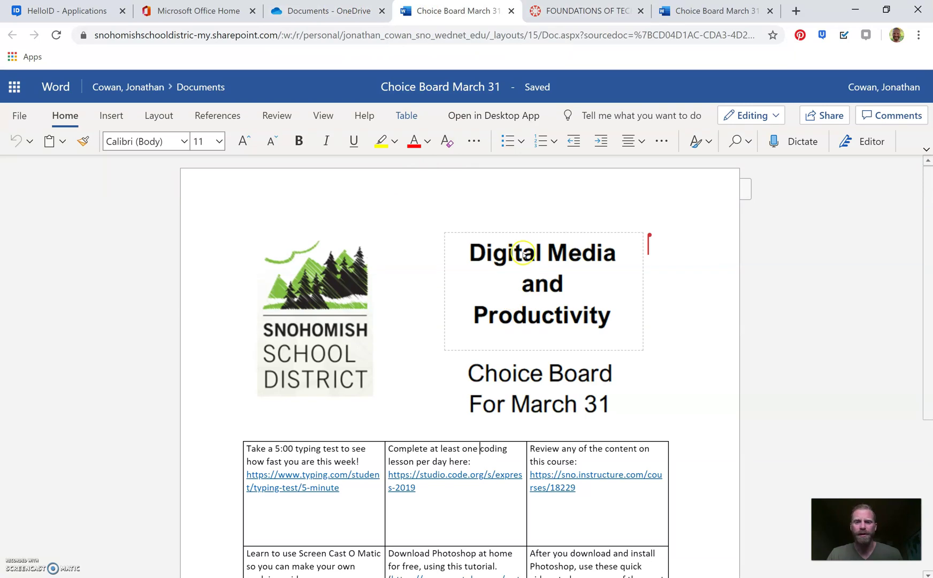
{"action": "left_click", "coordinate": [328, 12]}
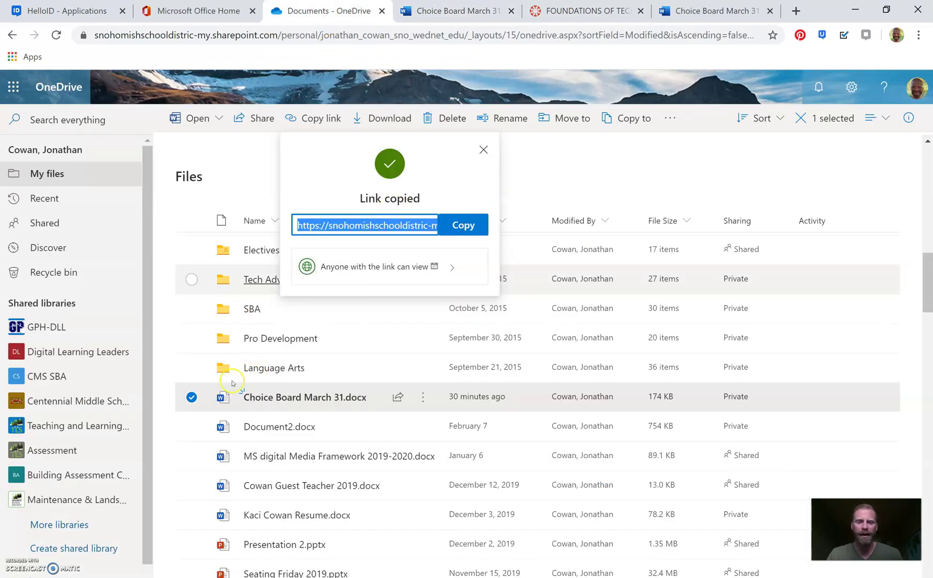
{"action": "mouse_move", "coordinate": [261, 398]}
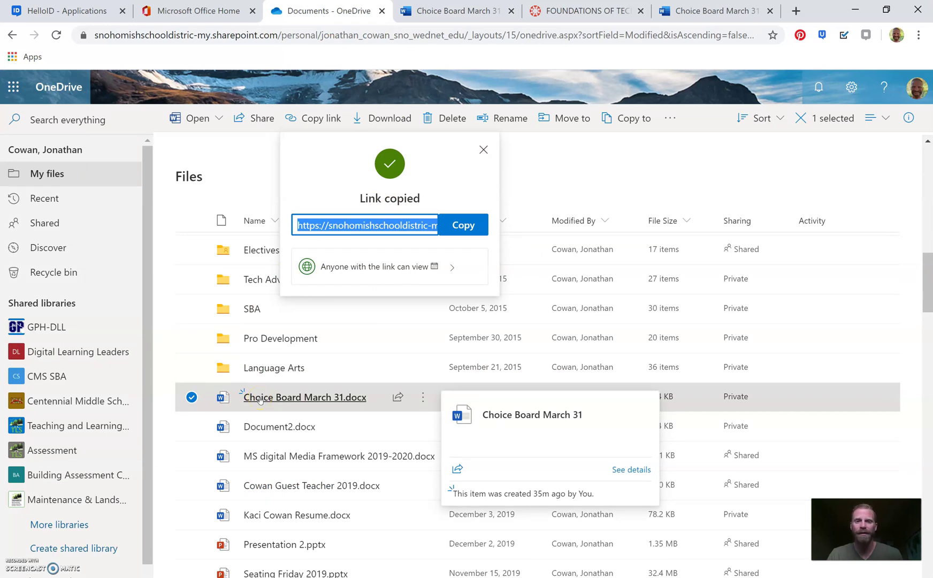
{"action": "left_click", "coordinate": [442, 11]}
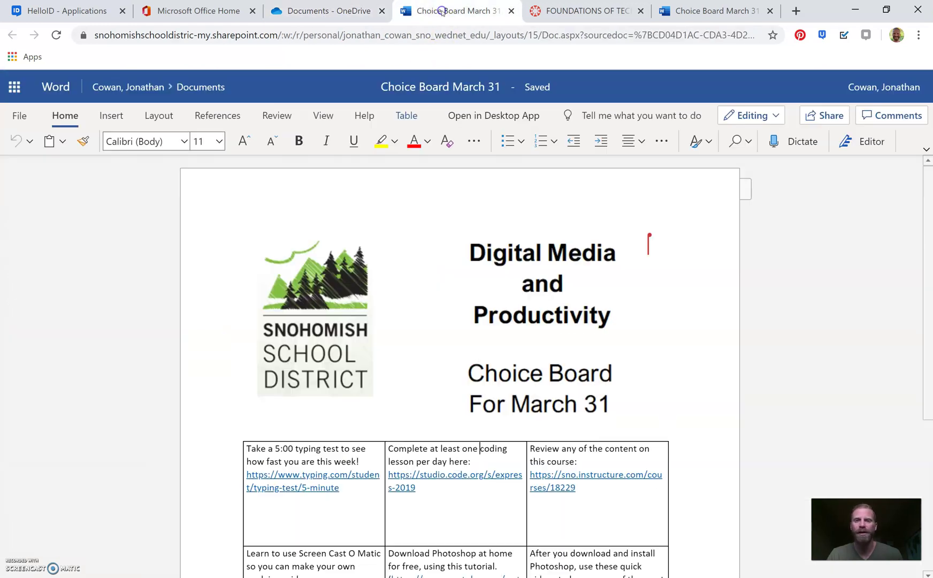
{"action": "left_click", "coordinate": [562, 8]}
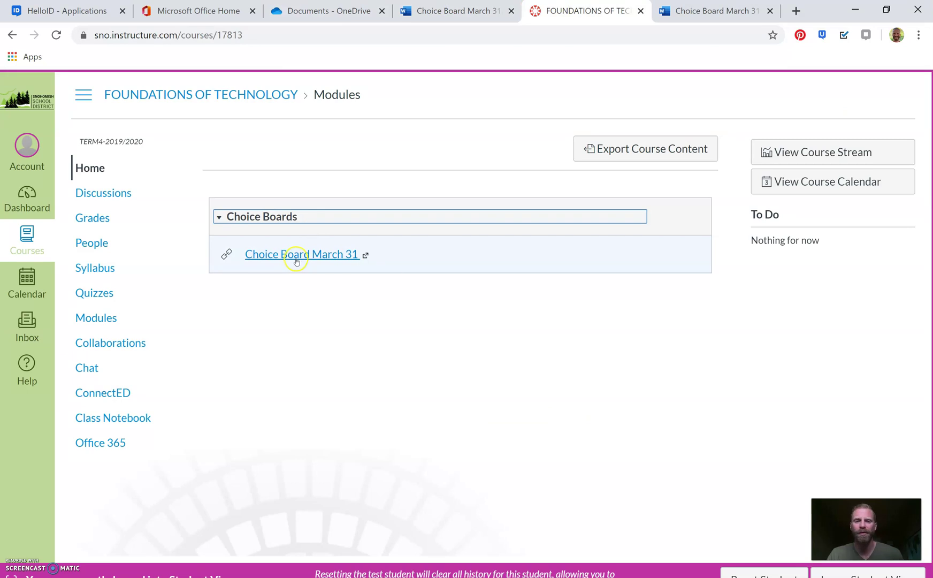
Leave Student View, then open and cancel the Choice Boards Add Item dialog
{"action": "left_click", "coordinate": [837, 574]}
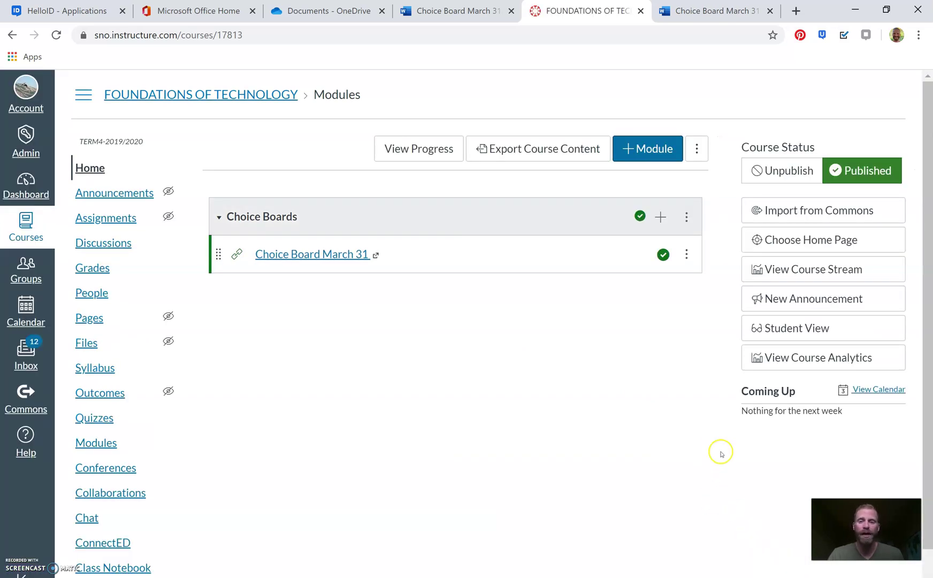
{"action": "left_click", "coordinate": [661, 217]}
{"action": "left_click", "coordinate": [302, 228]}
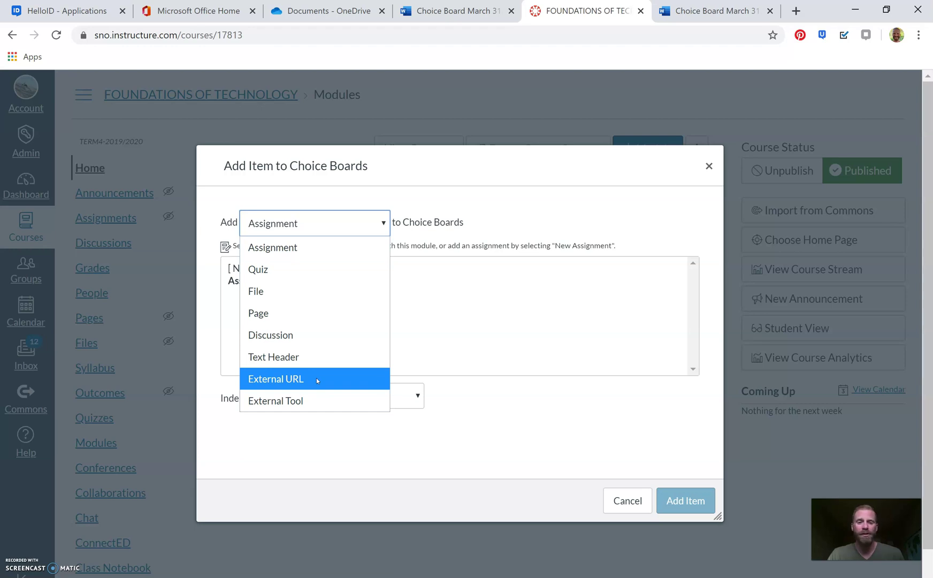
{"action": "left_click", "coordinate": [638, 499]}
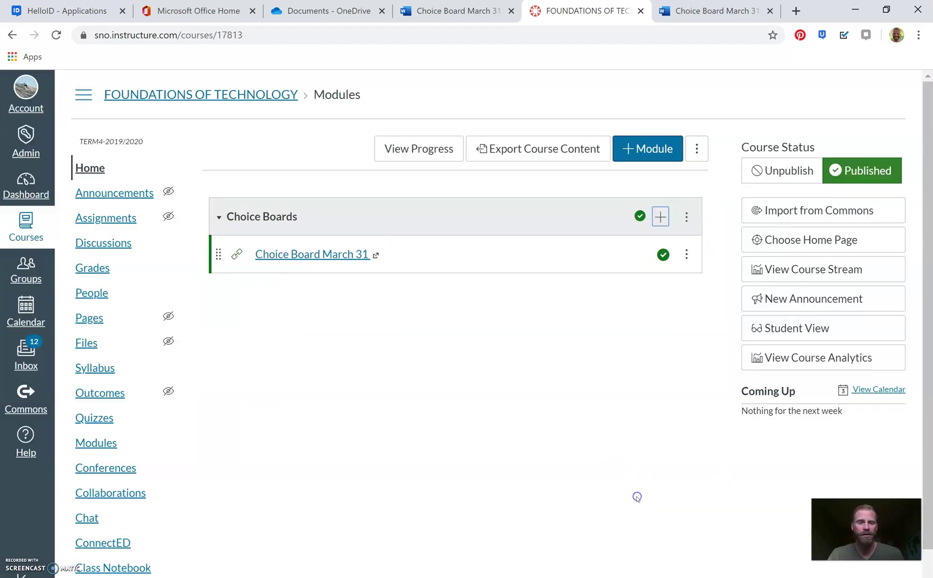
{"action": "scroll", "coordinate": [156, 513], "scroll_direction": "down", "scroll_amount": 1}
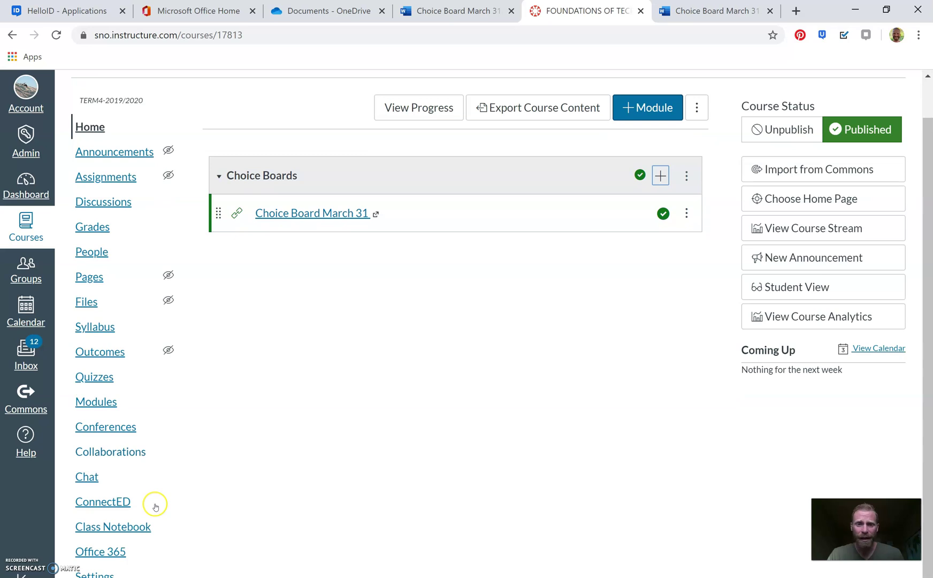
In the course Navigation settings, hide Office 365 and ConnectED from students
{"action": "left_click", "coordinate": [103, 573]}
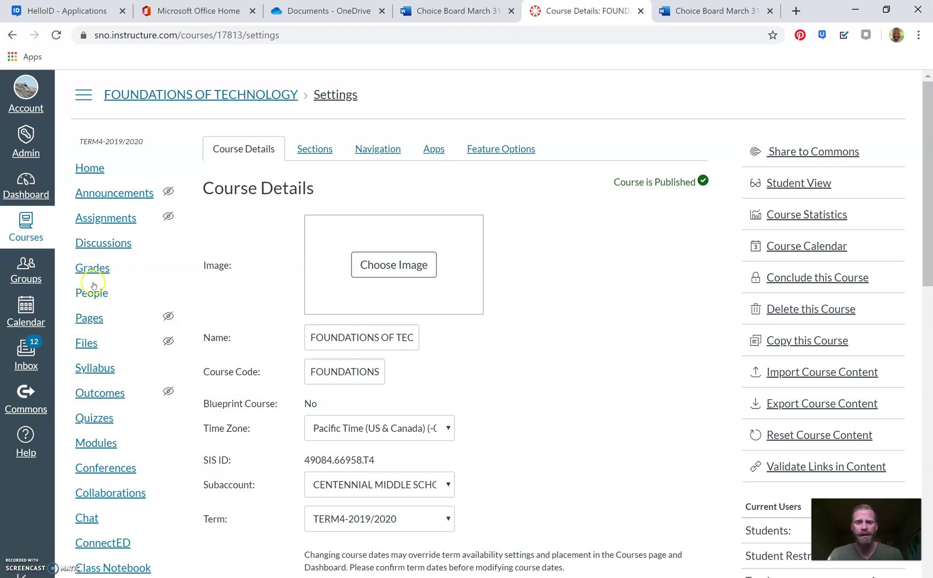
{"action": "left_click", "coordinate": [380, 148]}
{"action": "scroll", "coordinate": [588, 428], "scroll_direction": "down", "scroll_amount": 4}
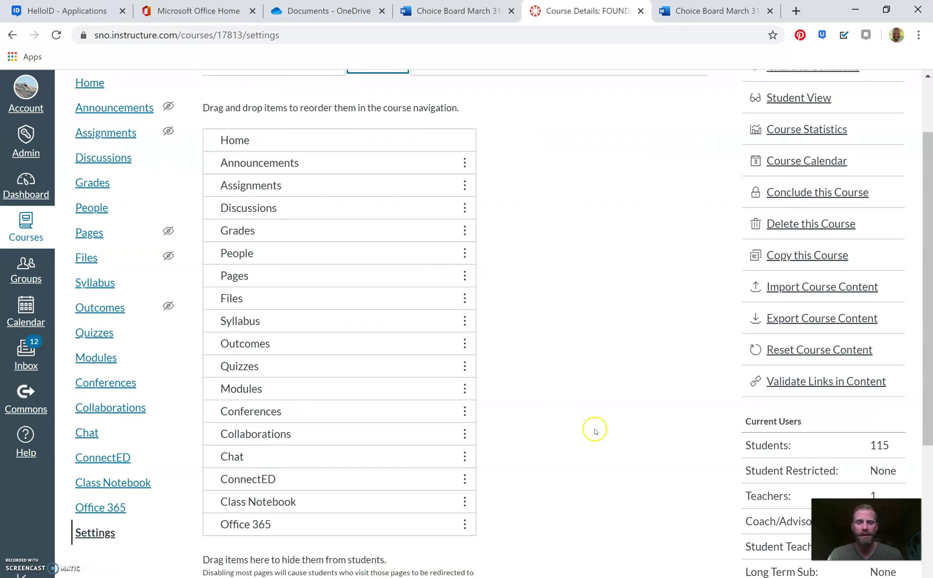
{"action": "left_click_drag", "start_coordinate": [468, 404], "coordinate": [472, 512]}
{"action": "left_click_drag", "start_coordinate": [465, 381], "coordinate": [437, 246]}
{"action": "scroll", "coordinate": [437, 246], "scroll_direction": "up", "scroll_amount": 4}
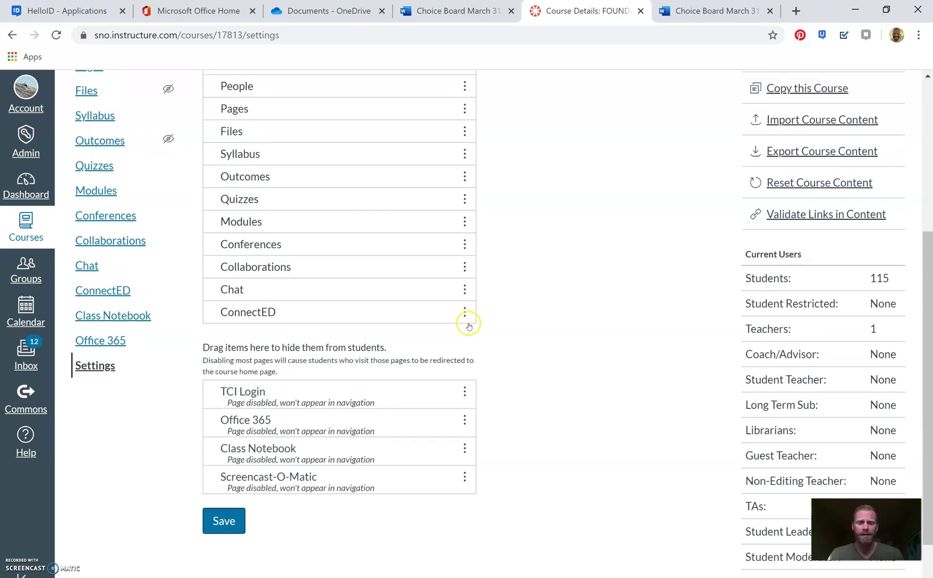
{"action": "left_click_drag", "start_coordinate": [465, 312], "coordinate": [463, 417]}
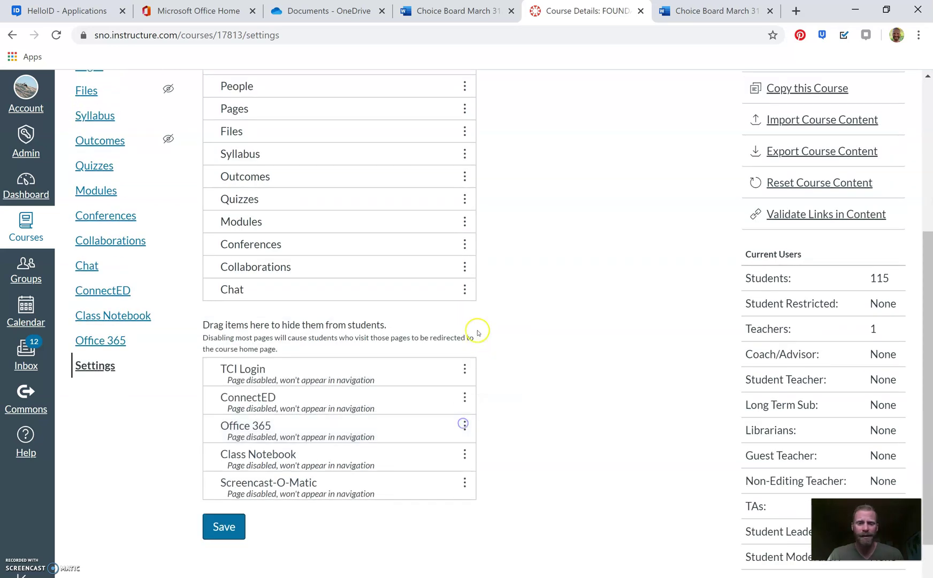
{"action": "left_click_drag", "start_coordinate": [464, 289], "coordinate": [463, 383]}
Hide Chat, Collaborations, Conferences, Quizzes, Outcomes, Syllabus, Files, Pages, People, Discussions, Assignments and Announcements
{"action": "left_click", "coordinate": [465, 267]}
{"action": "left_click_drag", "start_coordinate": [464, 267], "coordinate": [462, 353]}
{"action": "left_click_drag", "start_coordinate": [464, 241], "coordinate": [451, 338]}
{"action": "left_click_drag", "start_coordinate": [463, 198], "coordinate": [447, 317]}
{"action": "left_click_drag", "start_coordinate": [465, 176], "coordinate": [438, 294]}
{"action": "left_click_drag", "start_coordinate": [463, 154], "coordinate": [428, 257]}
{"action": "left_click_drag", "start_coordinate": [427, 131], "coordinate": [423, 239]}
{"action": "left_click_drag", "start_coordinate": [444, 102], "coordinate": [441, 221]}
{"action": "left_click_drag", "start_coordinate": [437, 85], "coordinate": [417, 317]}
{"action": "scroll", "coordinate": [444, 196], "scroll_direction": "up", "scroll_amount": 2}
{"action": "left_click_drag", "start_coordinate": [416, 177], "coordinate": [392, 260]}
{"action": "left_click_drag", "start_coordinate": [392, 135], "coordinate": [390, 252]}
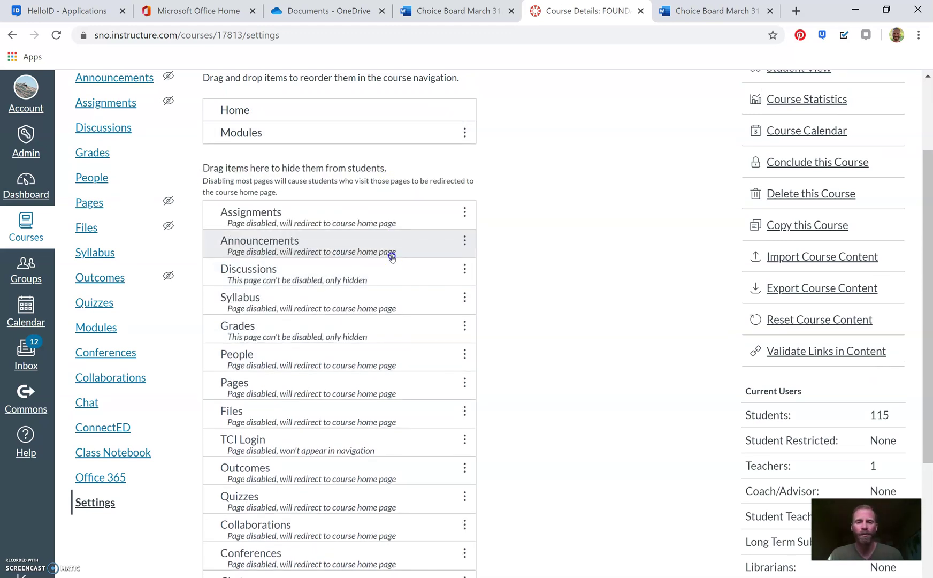
{"action": "scroll", "coordinate": [537, 314], "scroll_direction": "down", "scroll_amount": 4}
Save the Home-and-Modules-only navigation and verify it in Student View
{"action": "left_click", "coordinate": [235, 536]}
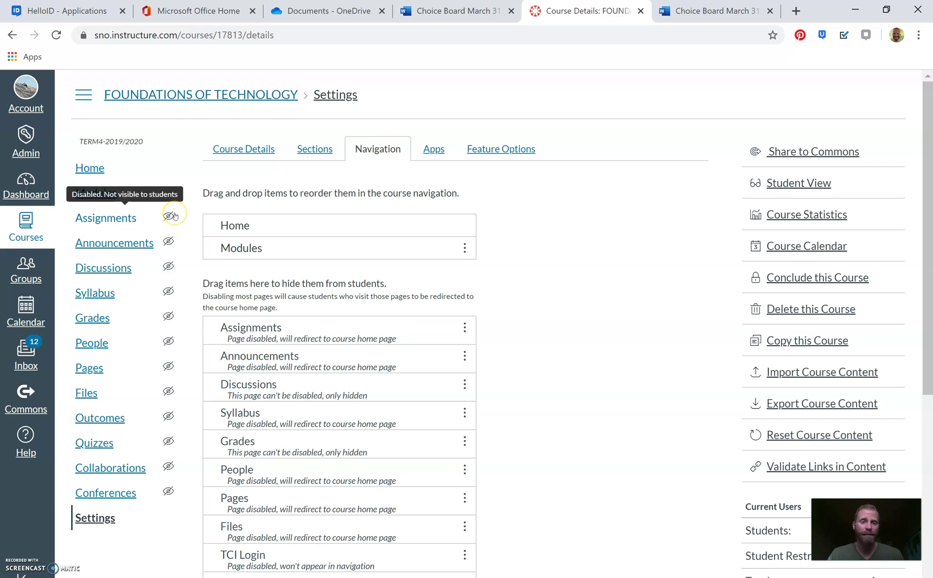
{"action": "left_click", "coordinate": [803, 183]}
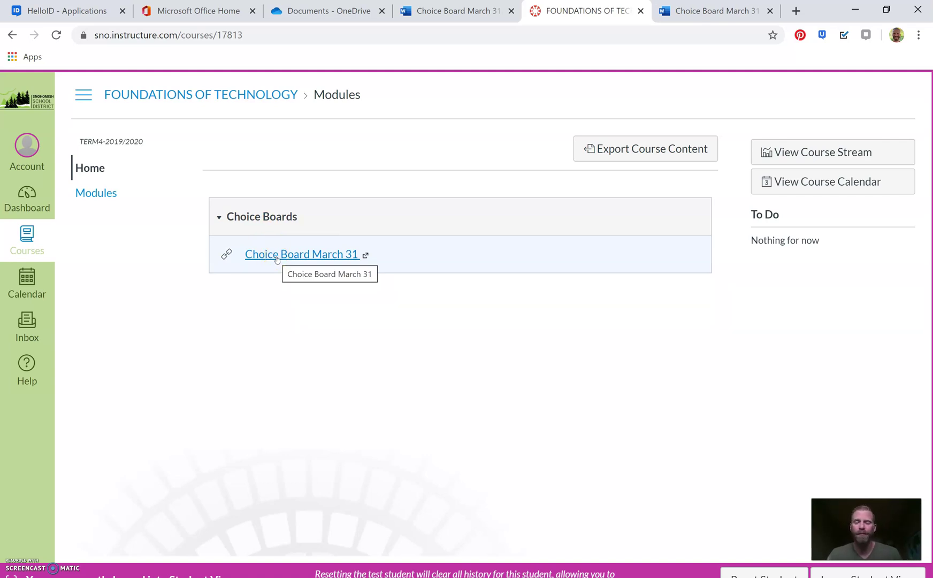
{"action": "left_click", "coordinate": [289, 268]}
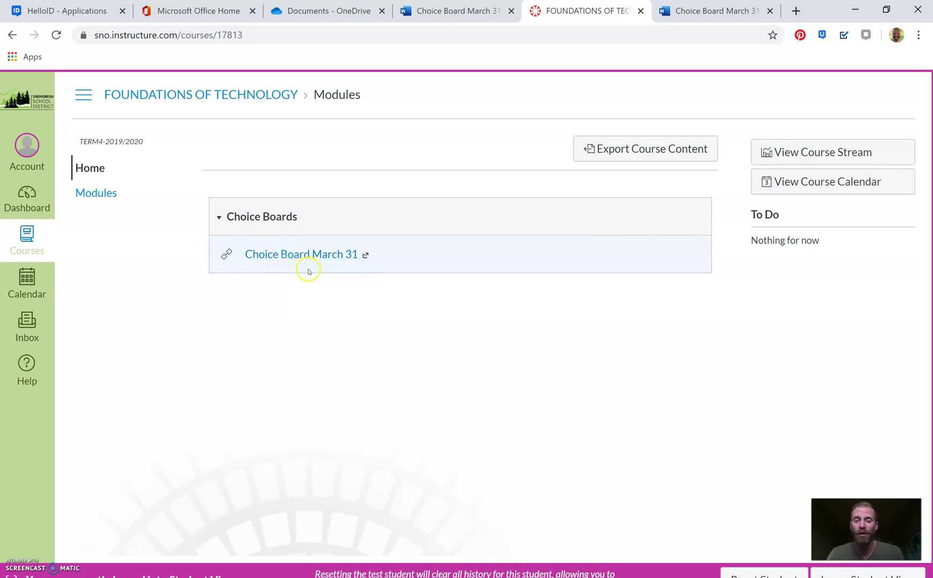